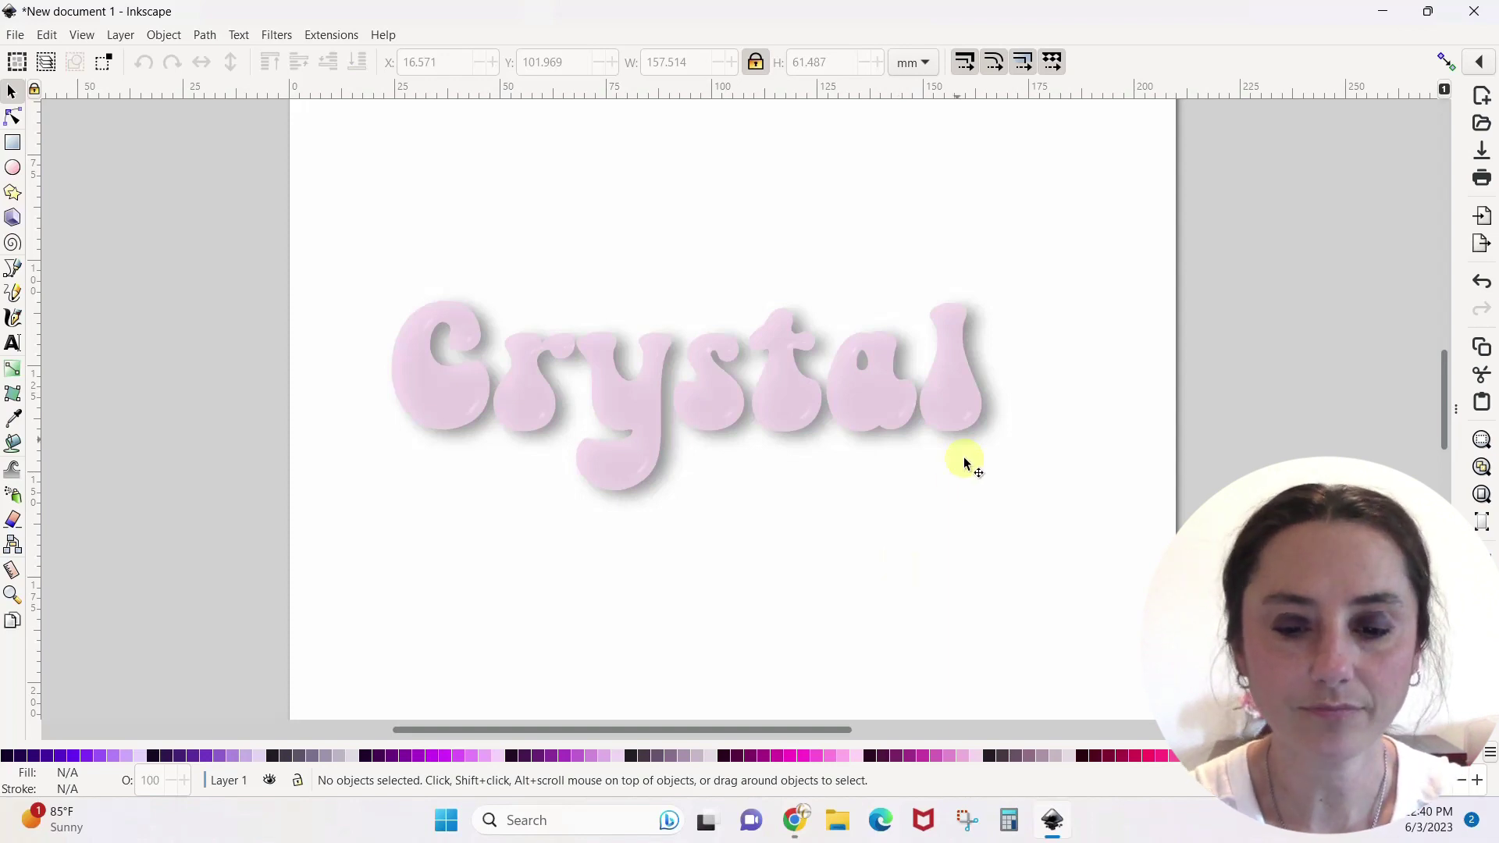
# Move the finished lettering off to the page's upper-left and add the new text "Crystal" in Retro Groovy at 72 pt.
pyautogui.moveTo(925, 403); pyautogui.dragTo(463, 123)
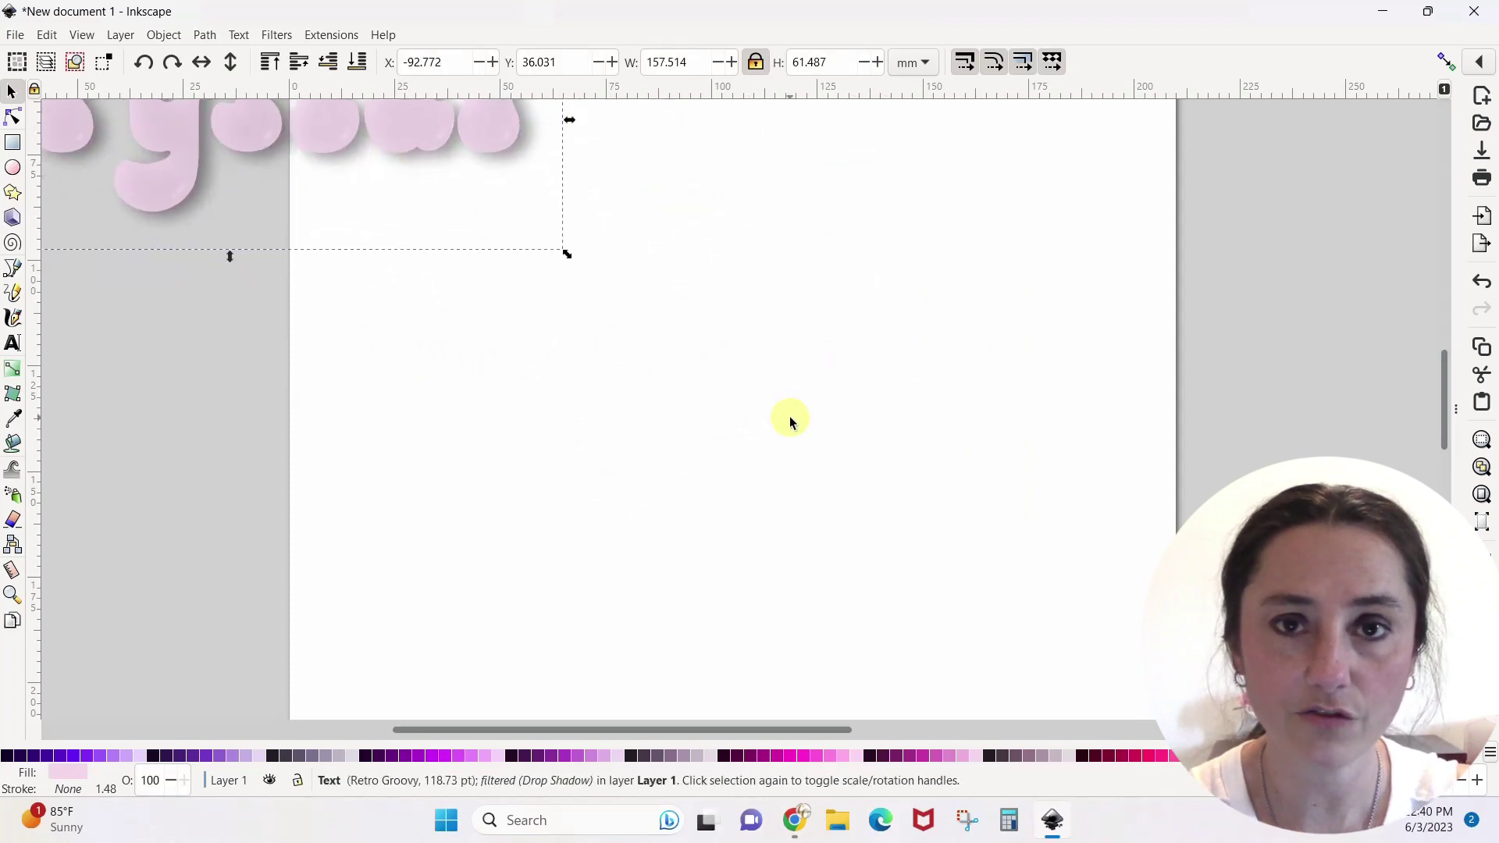
pyautogui.click(13, 344)
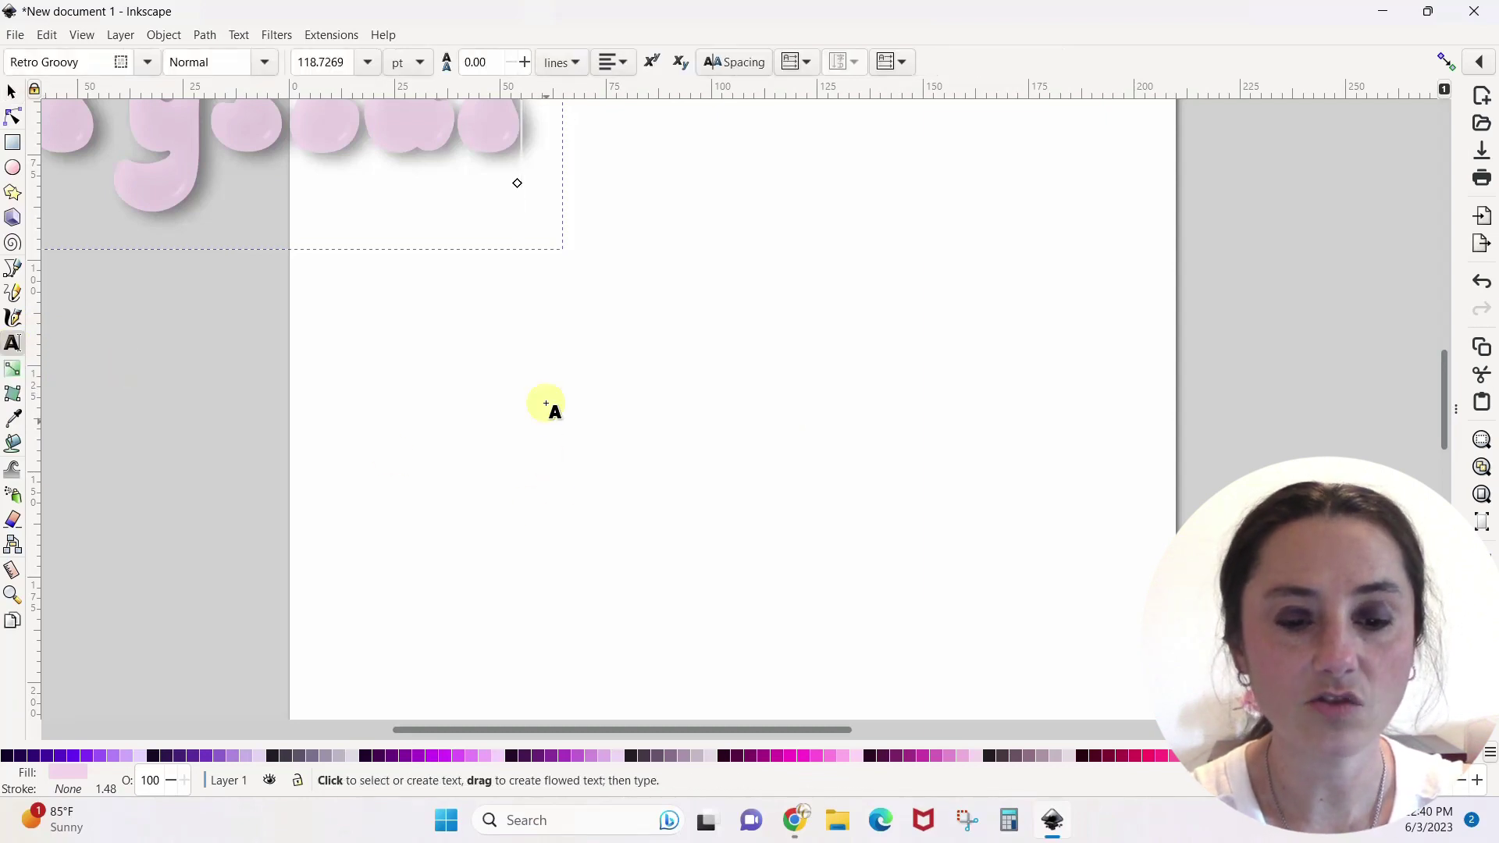
pyautogui.click(541, 464)
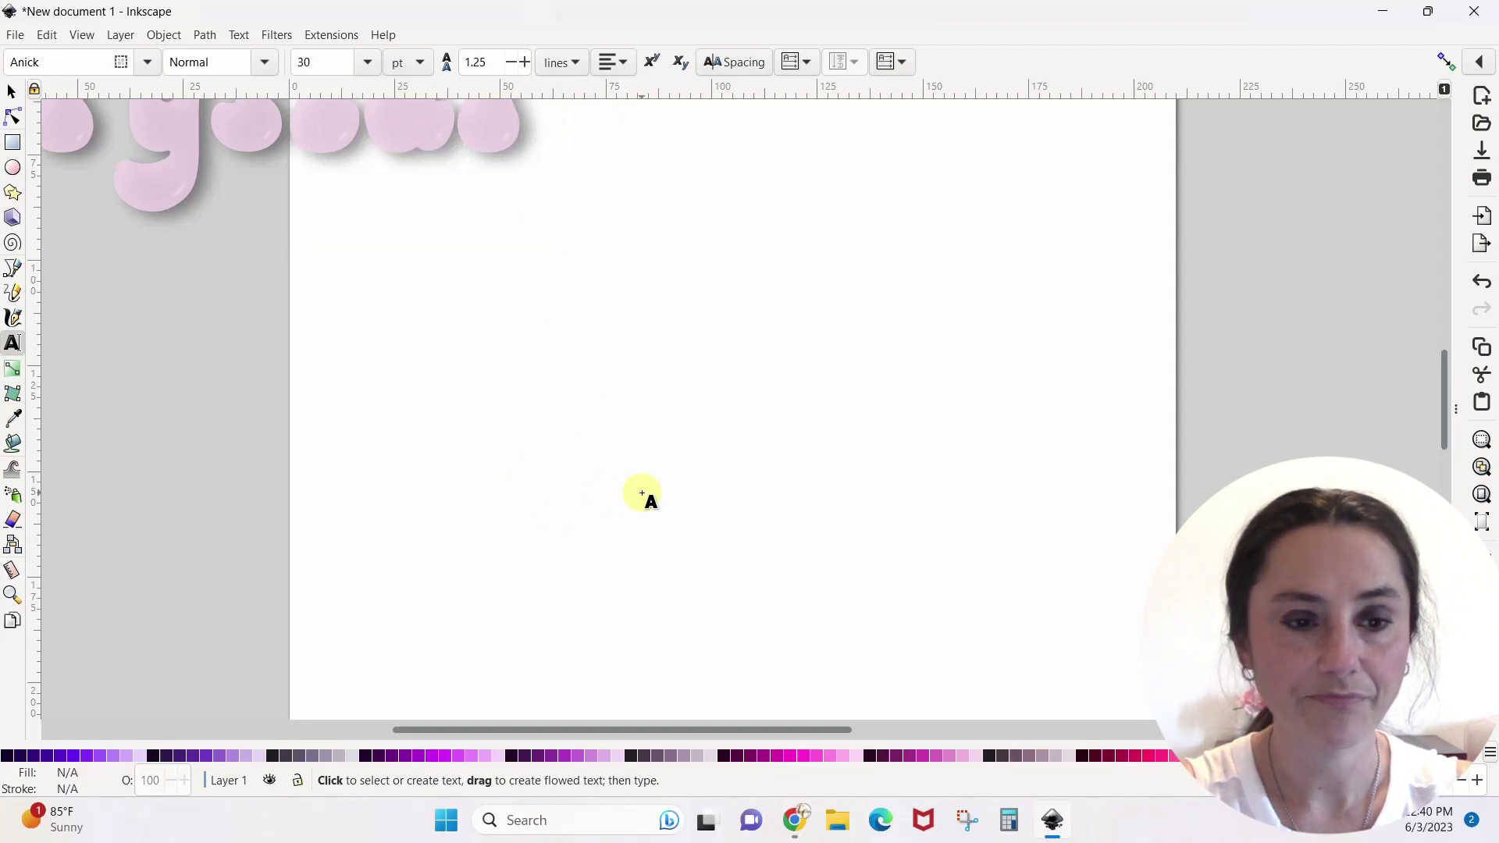
pyautogui.write('Cr')
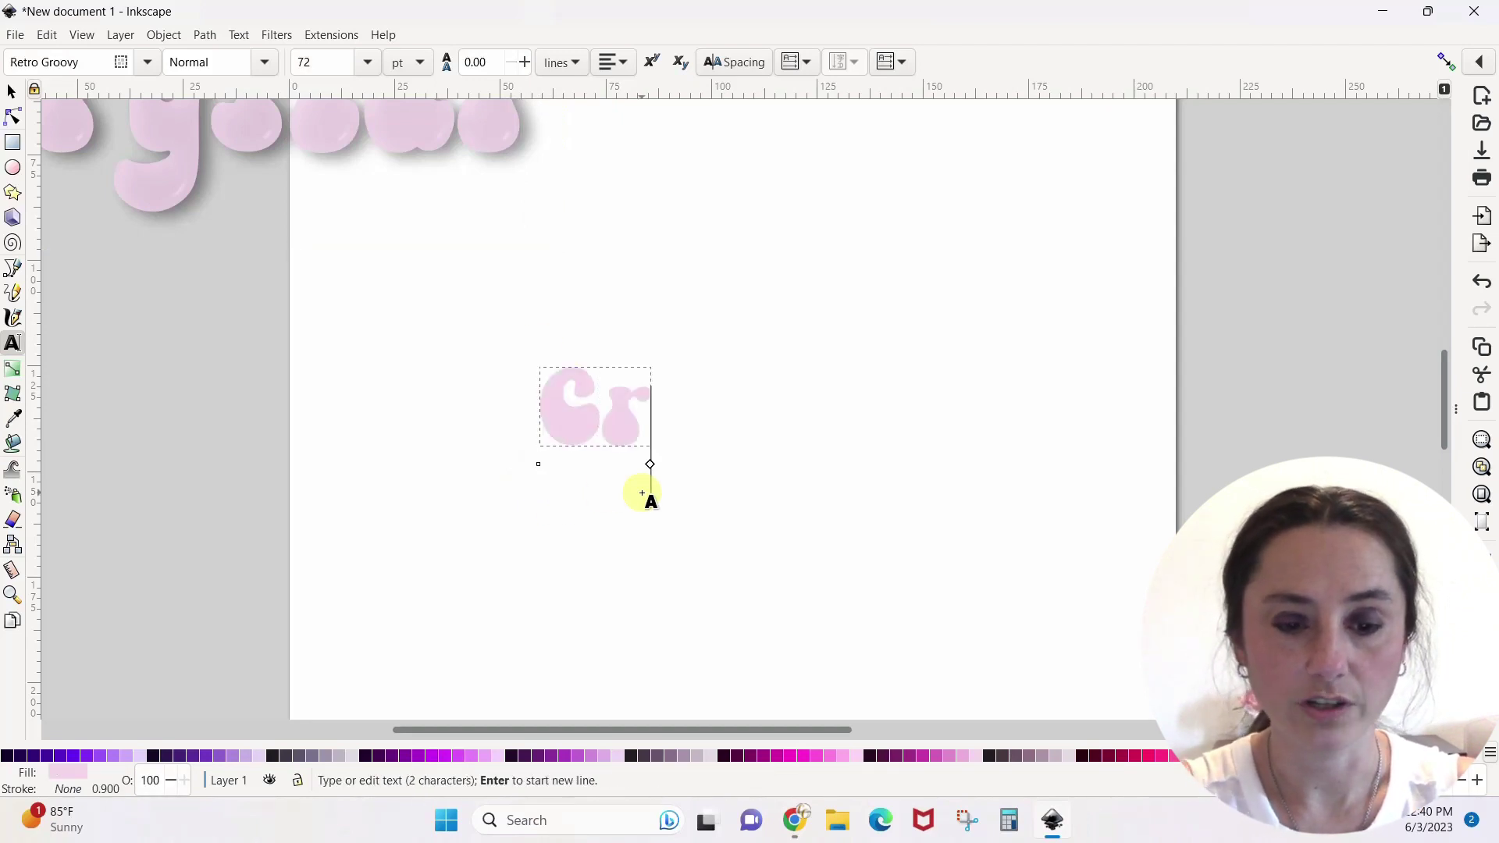
pyautogui.write('ystal')
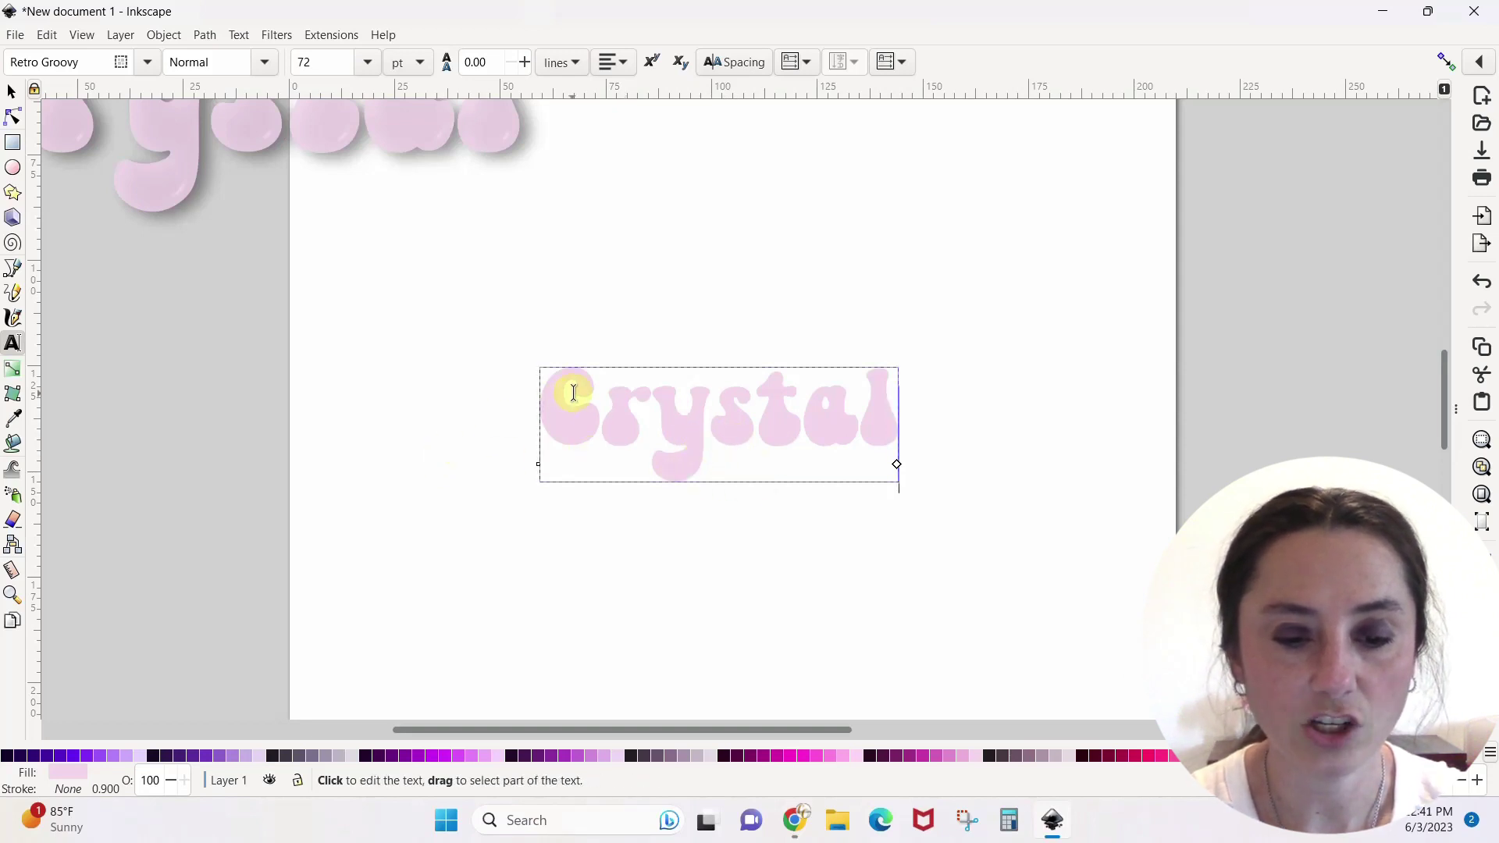
# Enlarge the new Crystal text across the page to about 178 mm wide and 52 mm high, with its width-height ratio locked.
pyautogui.moveTo(576, 391); pyautogui.dragTo(374, 305)
pyautogui.moveTo(780, 484); pyautogui.dragTo(656, 401)
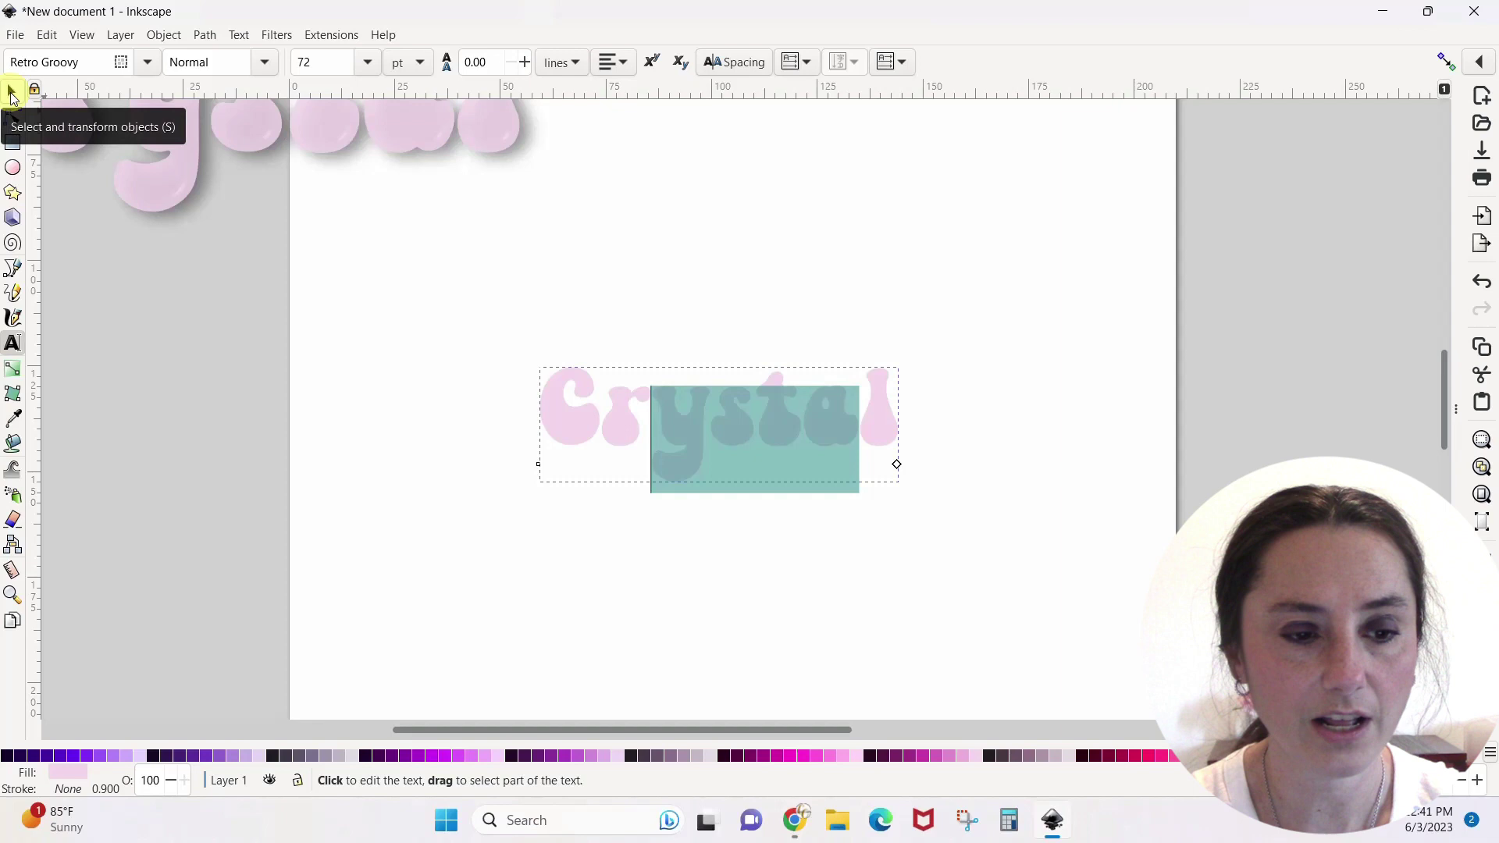
pyautogui.click(12, 94)
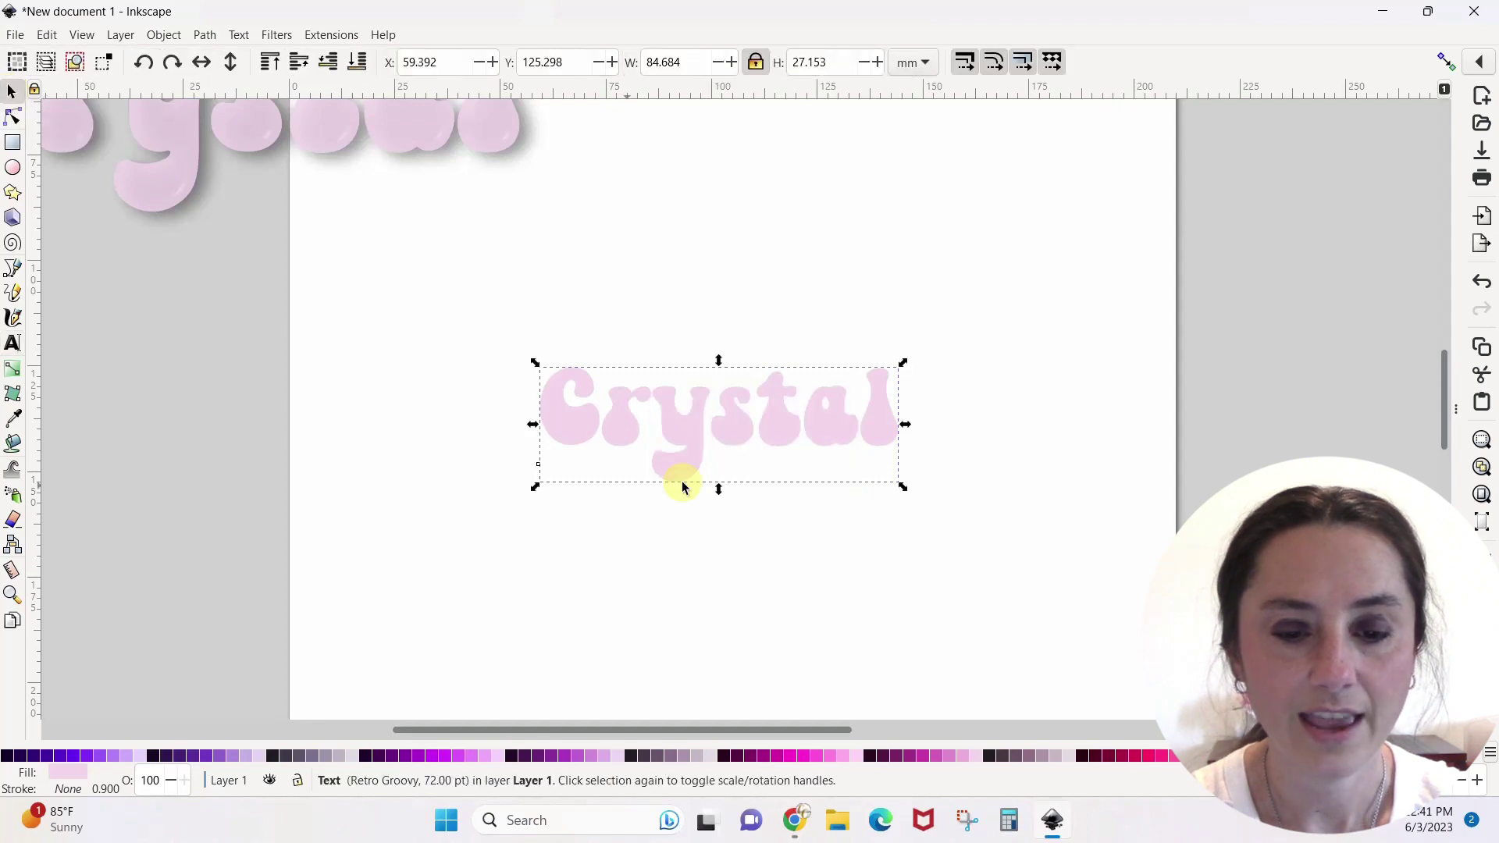
pyautogui.moveTo(531, 488); pyautogui.dragTo(369, 540)
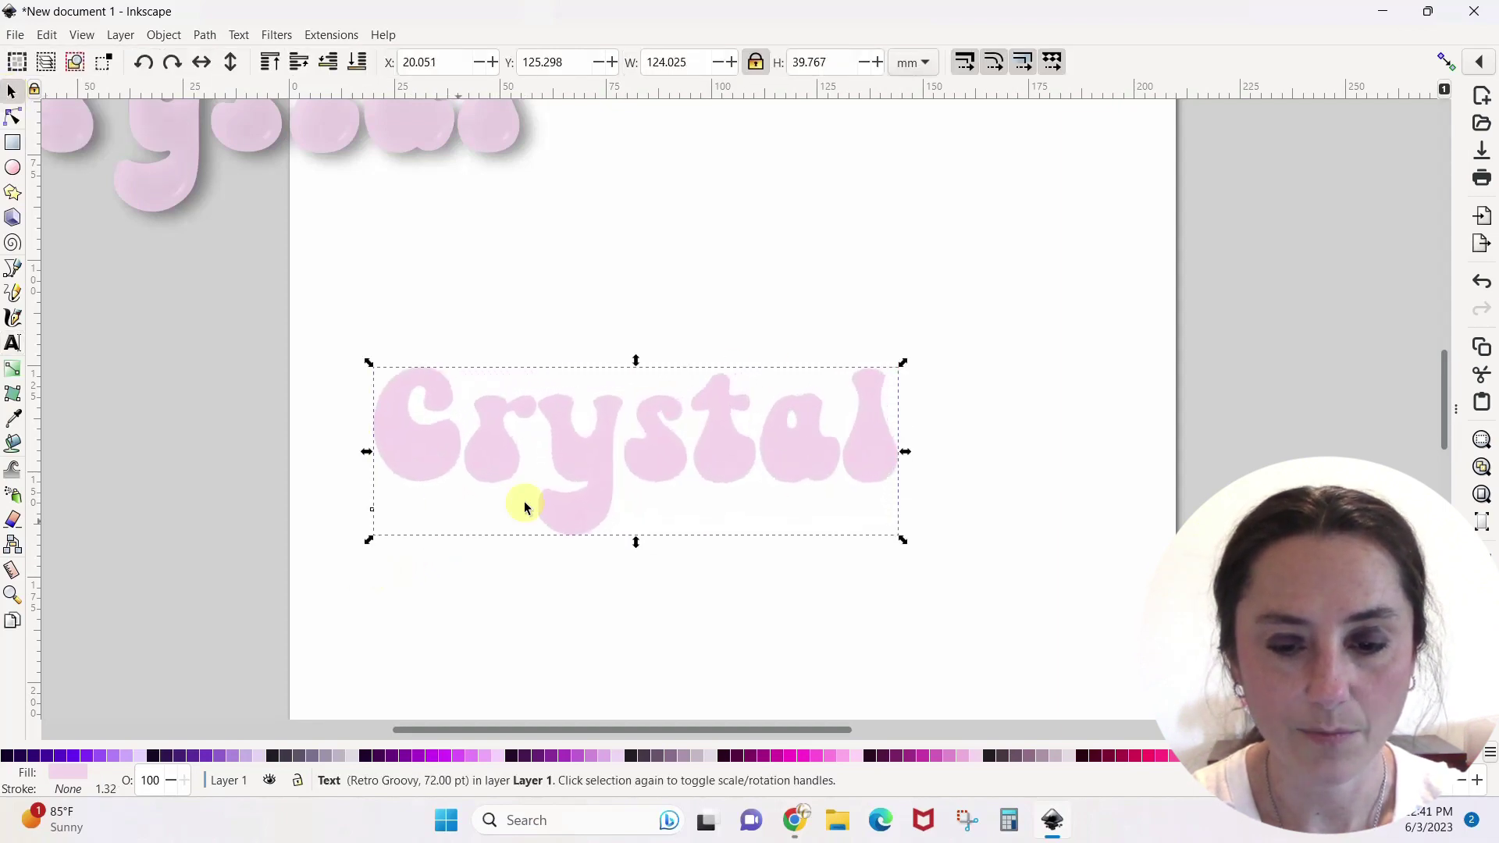
pyautogui.moveTo(900, 365); pyautogui.dragTo(1115, 248)
pyautogui.moveTo(967, 431); pyautogui.dragTo(940, 444)
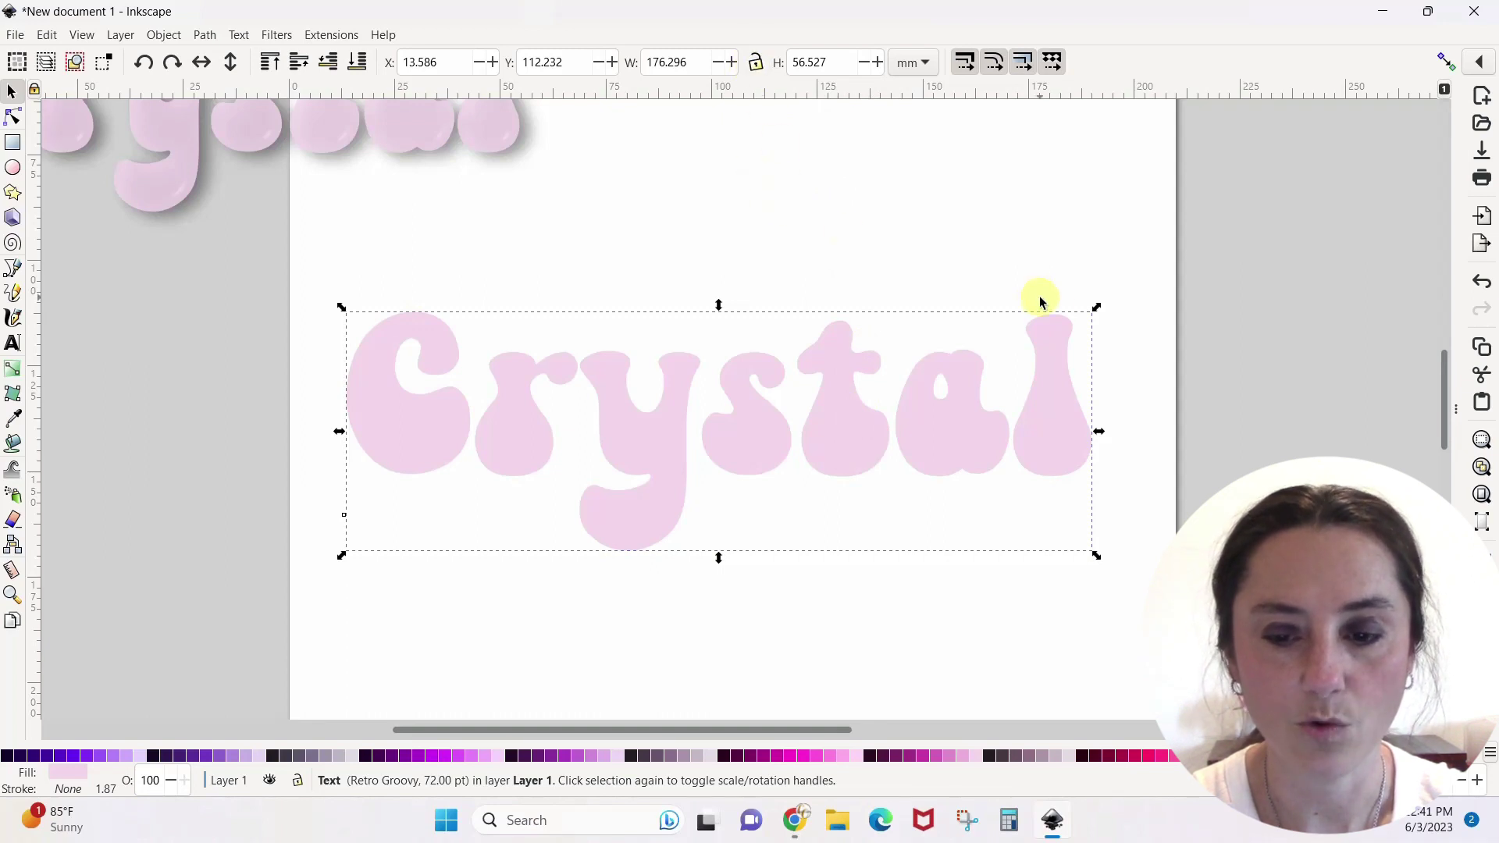
pyautogui.moveTo(1097, 308); pyautogui.dragTo(1101, 234)
pyautogui.click(755, 62)
pyautogui.moveTo(994, 422); pyautogui.dragTo(956, 422)
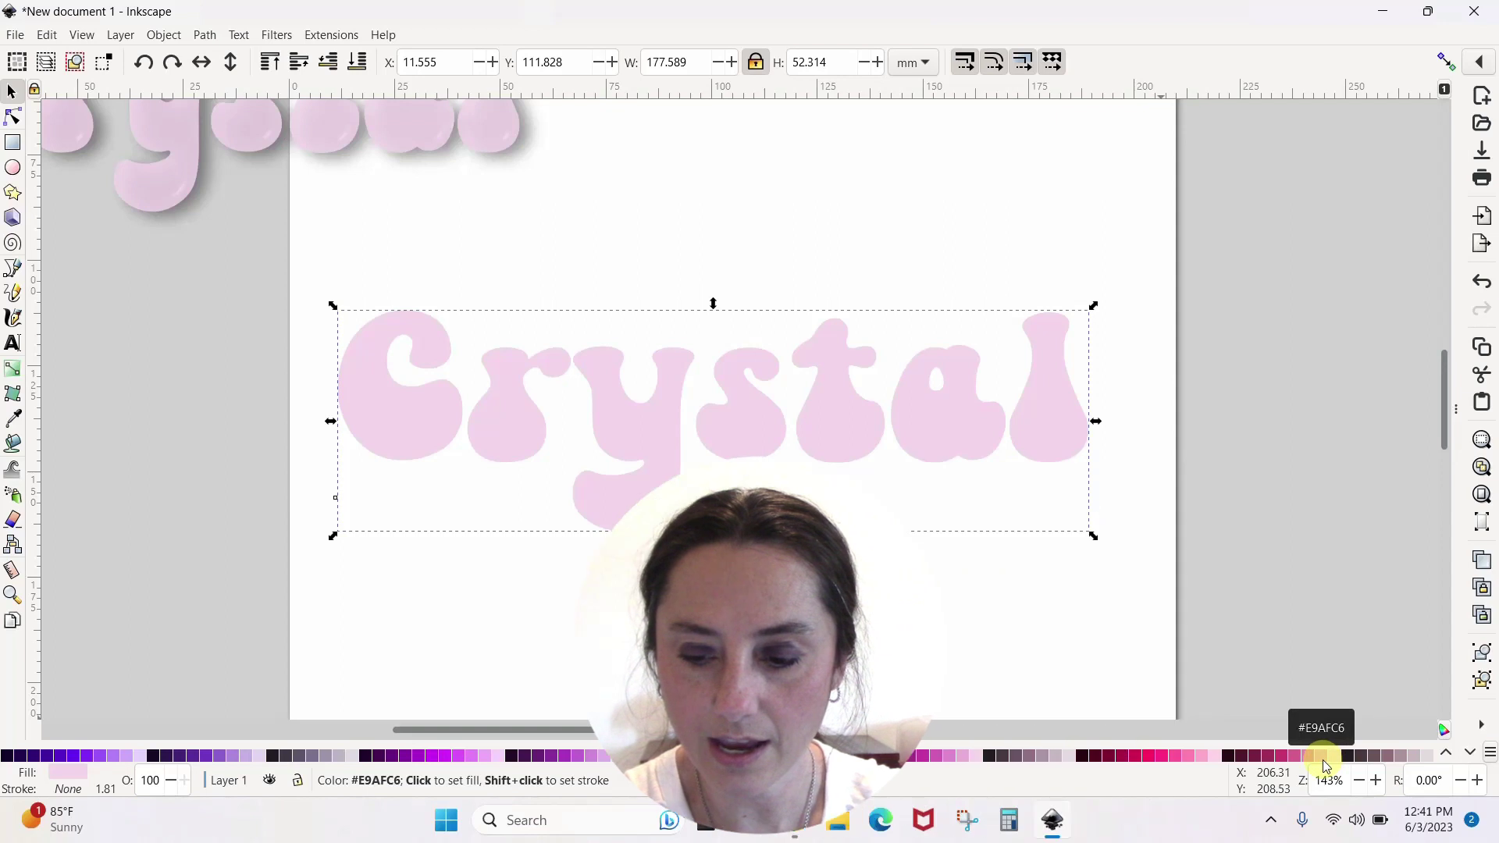
# Fill the Crystal text with the pink #E9AFC6 and look through the other rows of the colour palette.
pyautogui.click(1323, 760)
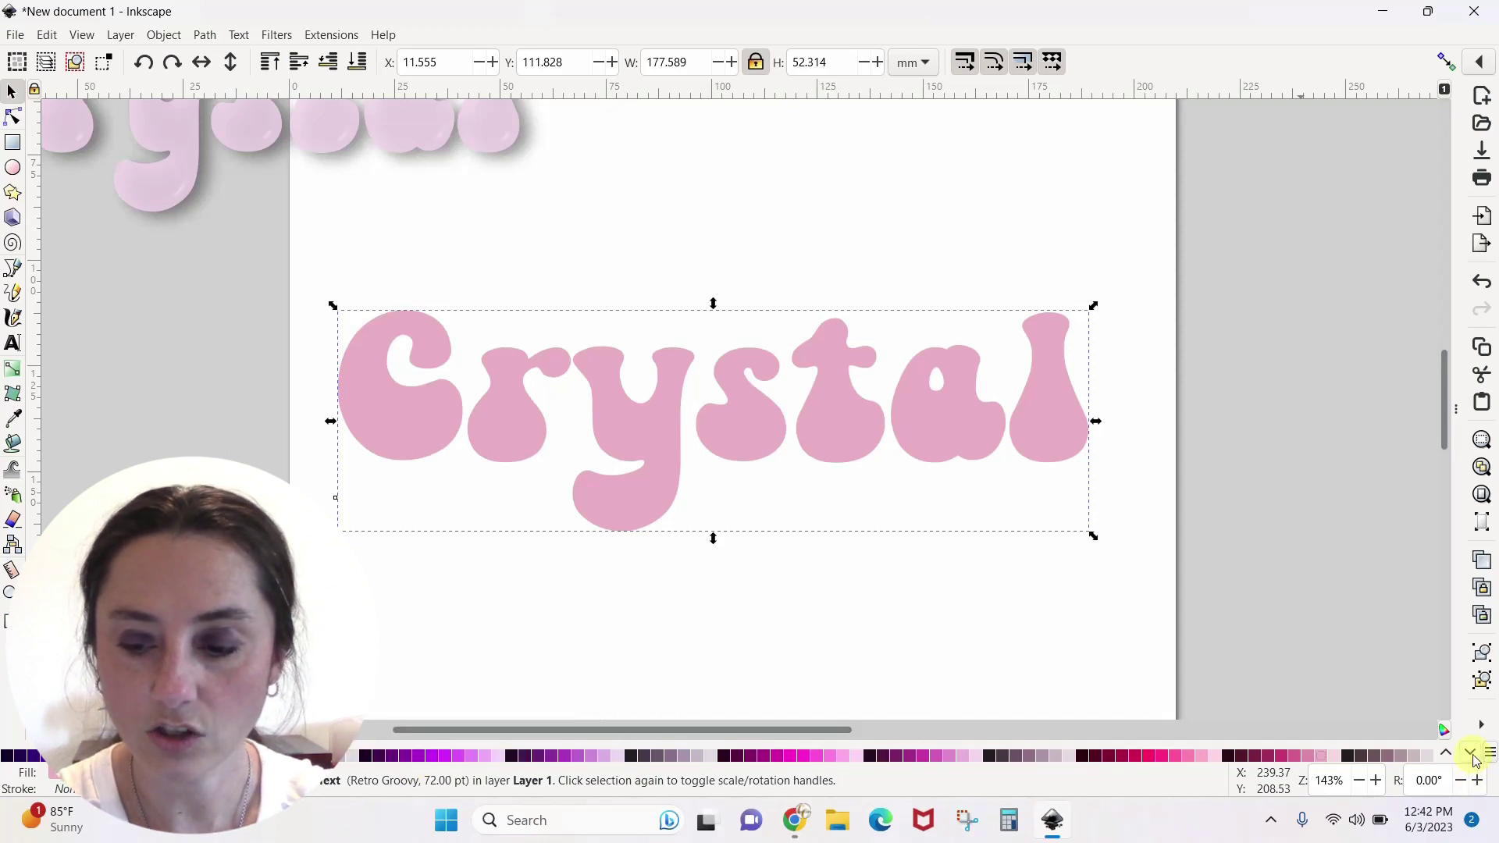
pyautogui.click(1447, 754)
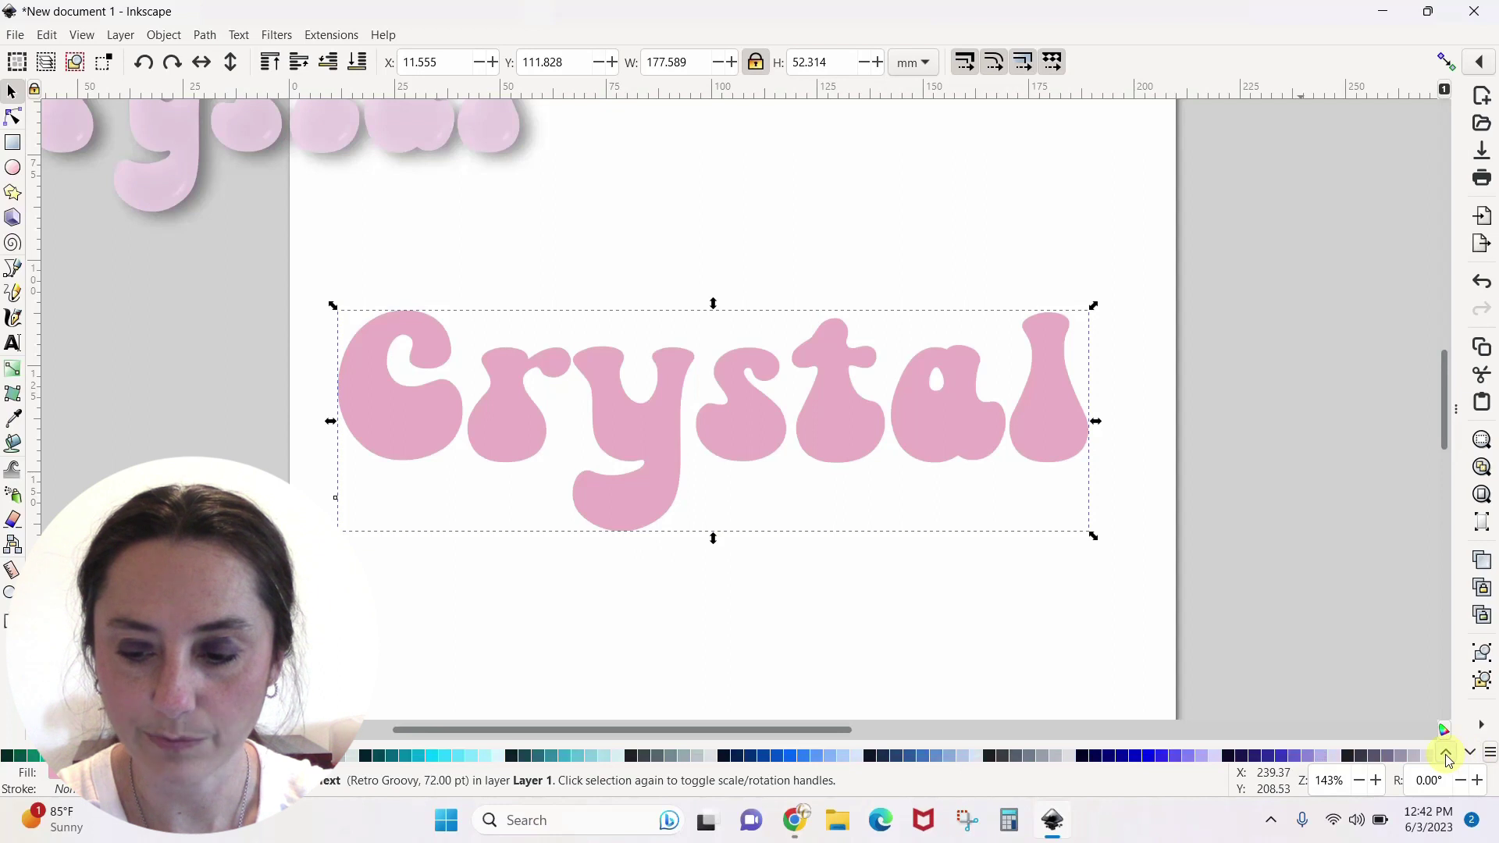
pyautogui.click(1447, 755)
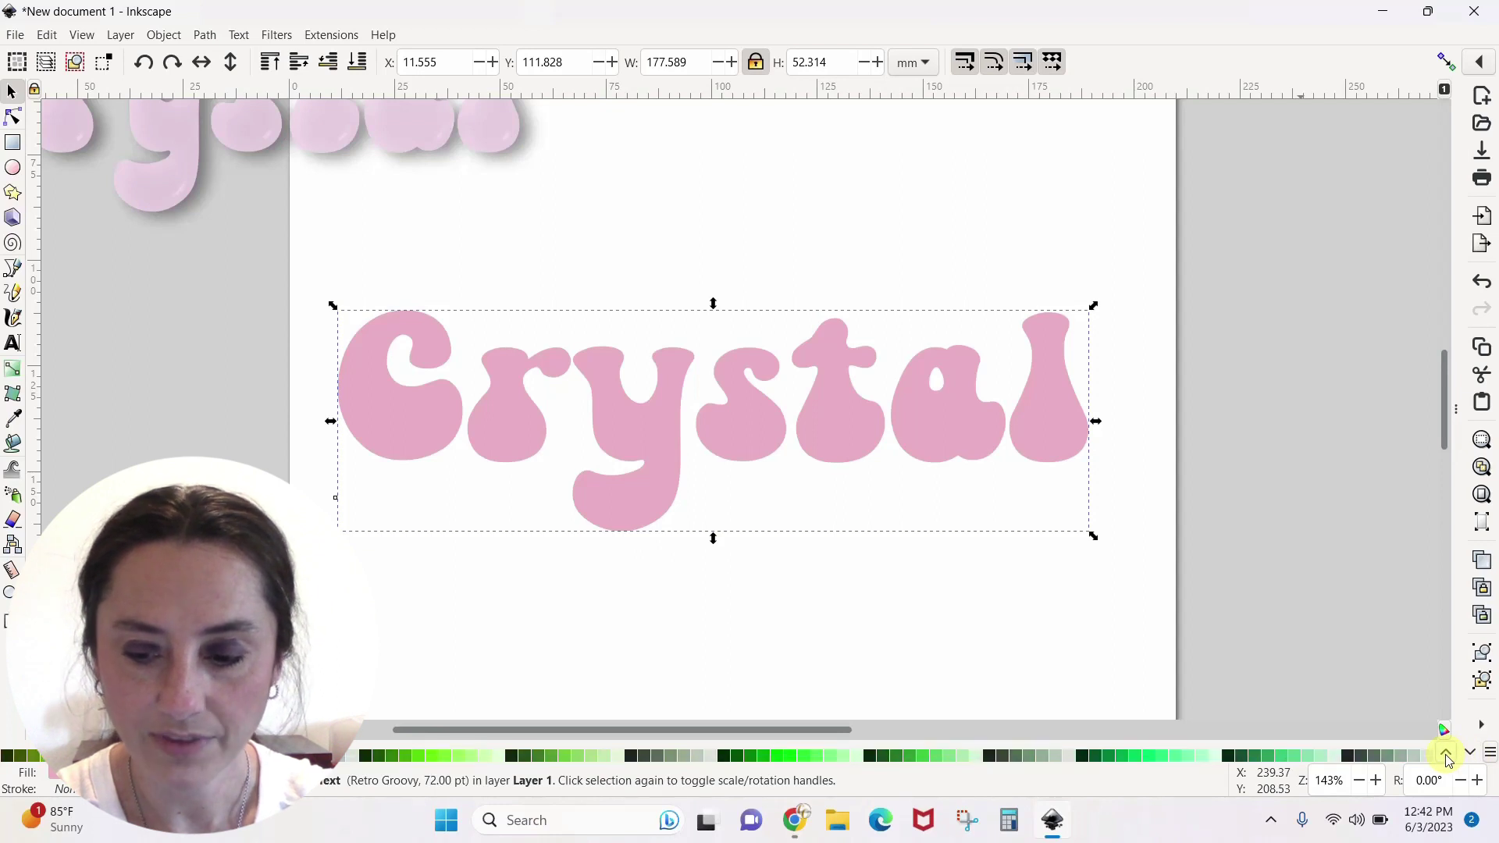
pyautogui.click(1447, 754)
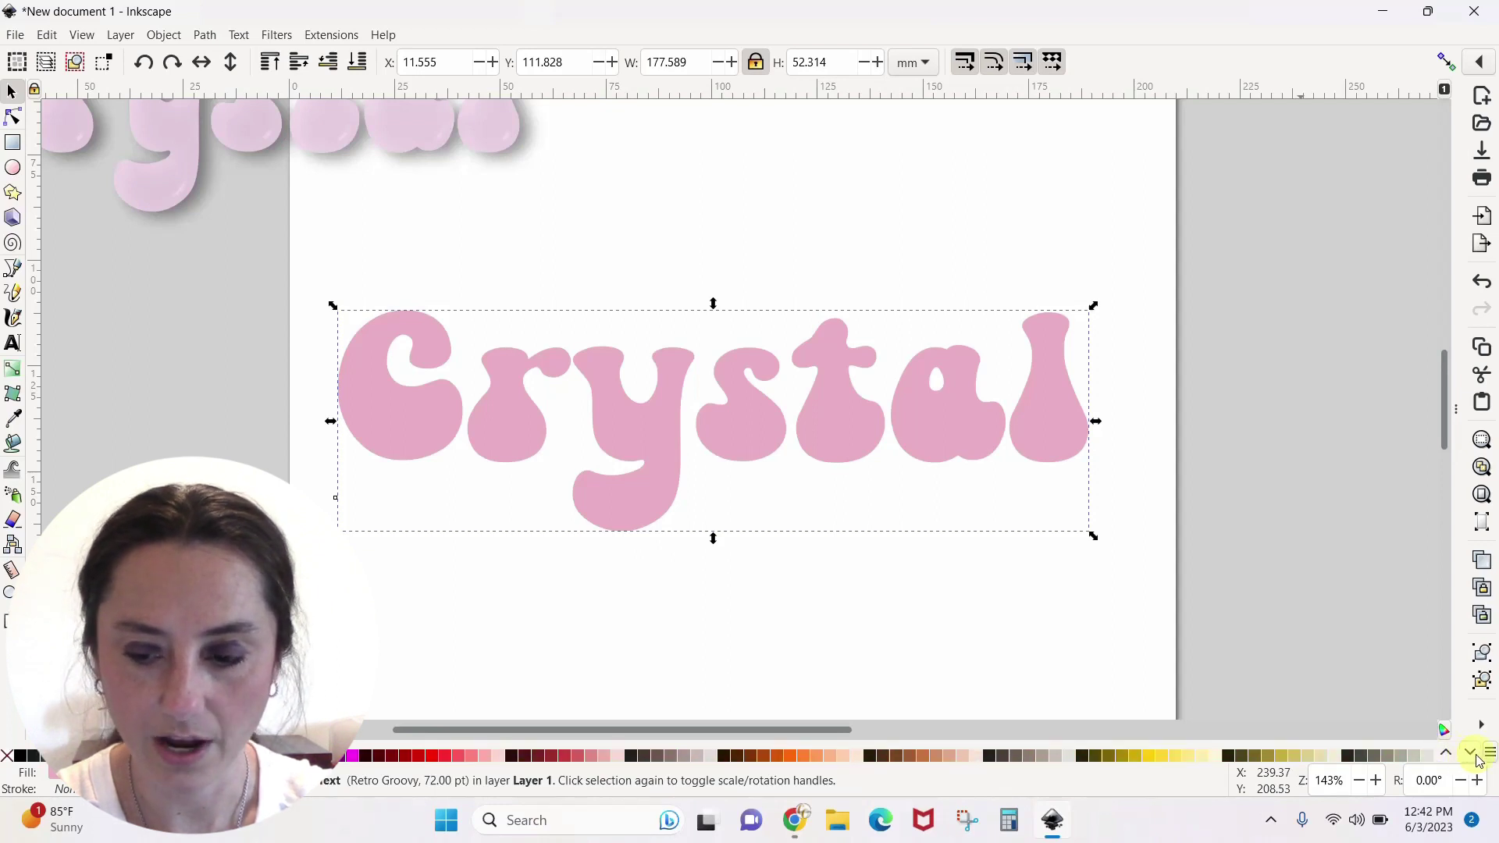
pyautogui.click(1472, 755)
pyautogui.click(1473, 755)
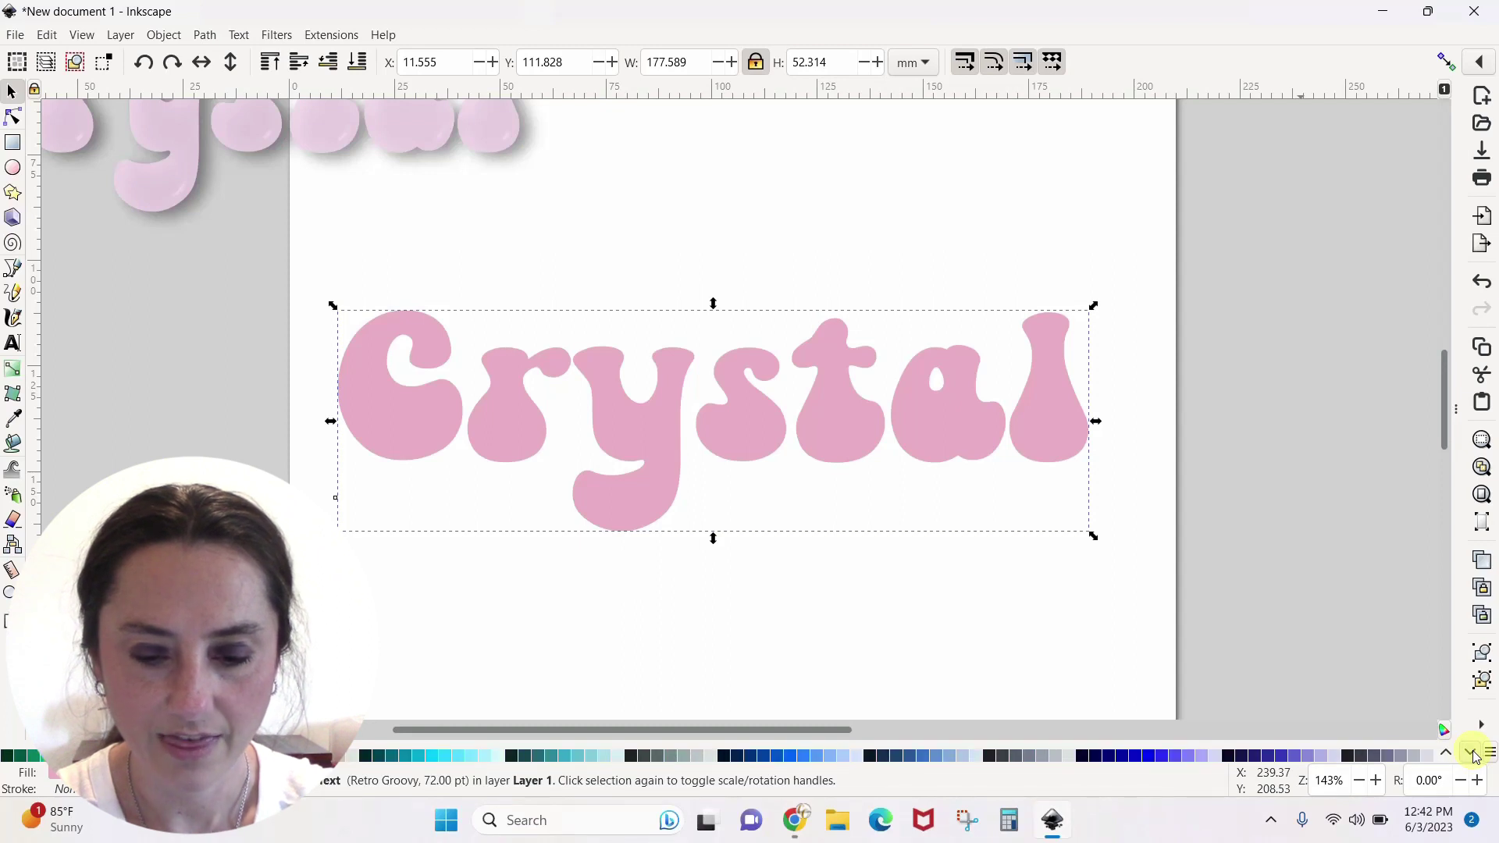
pyautogui.click(1473, 754)
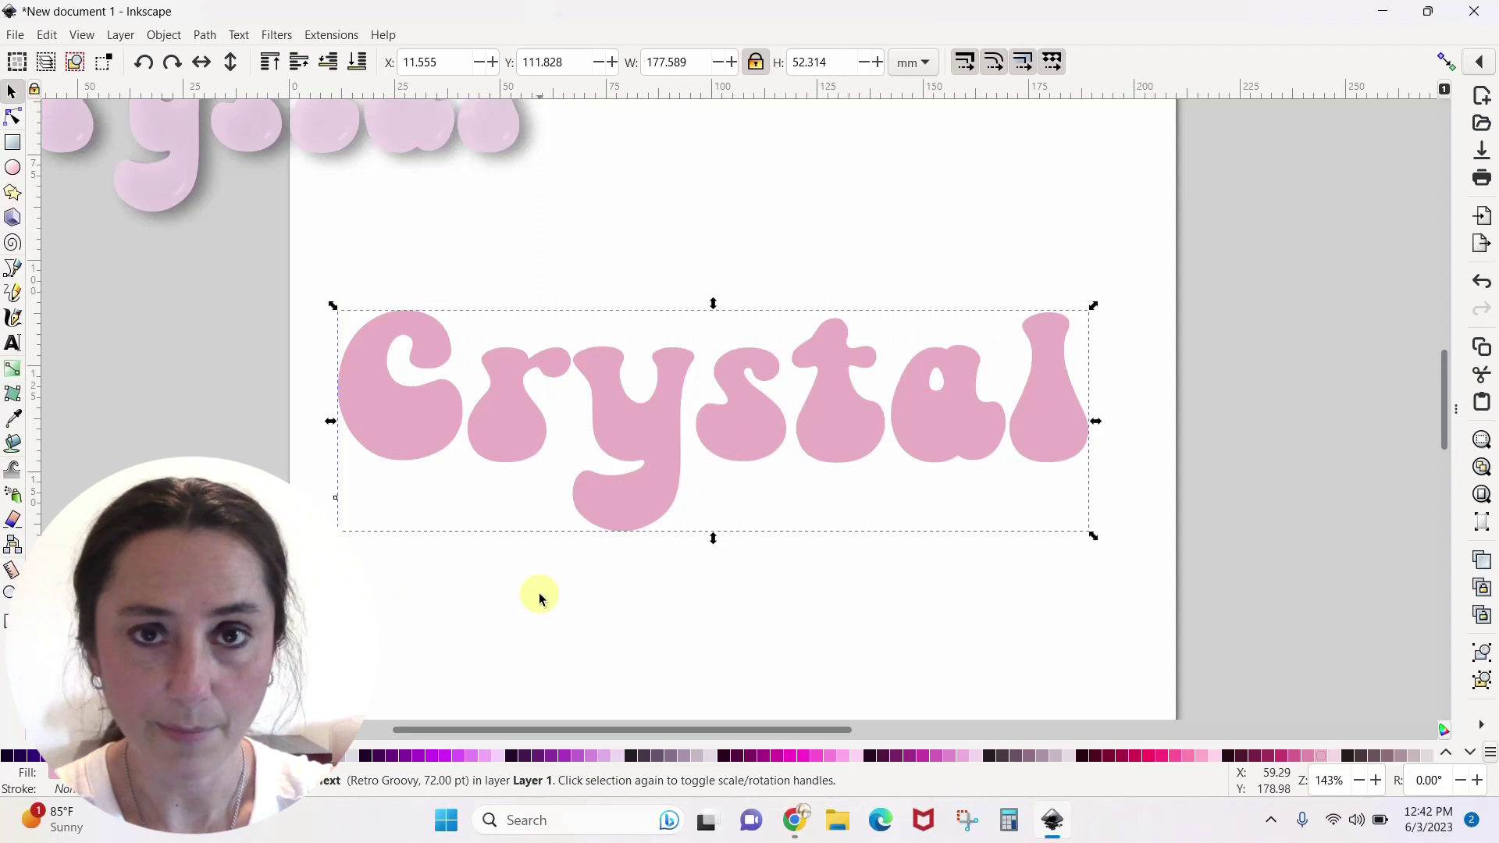
pyautogui.click(277, 35)
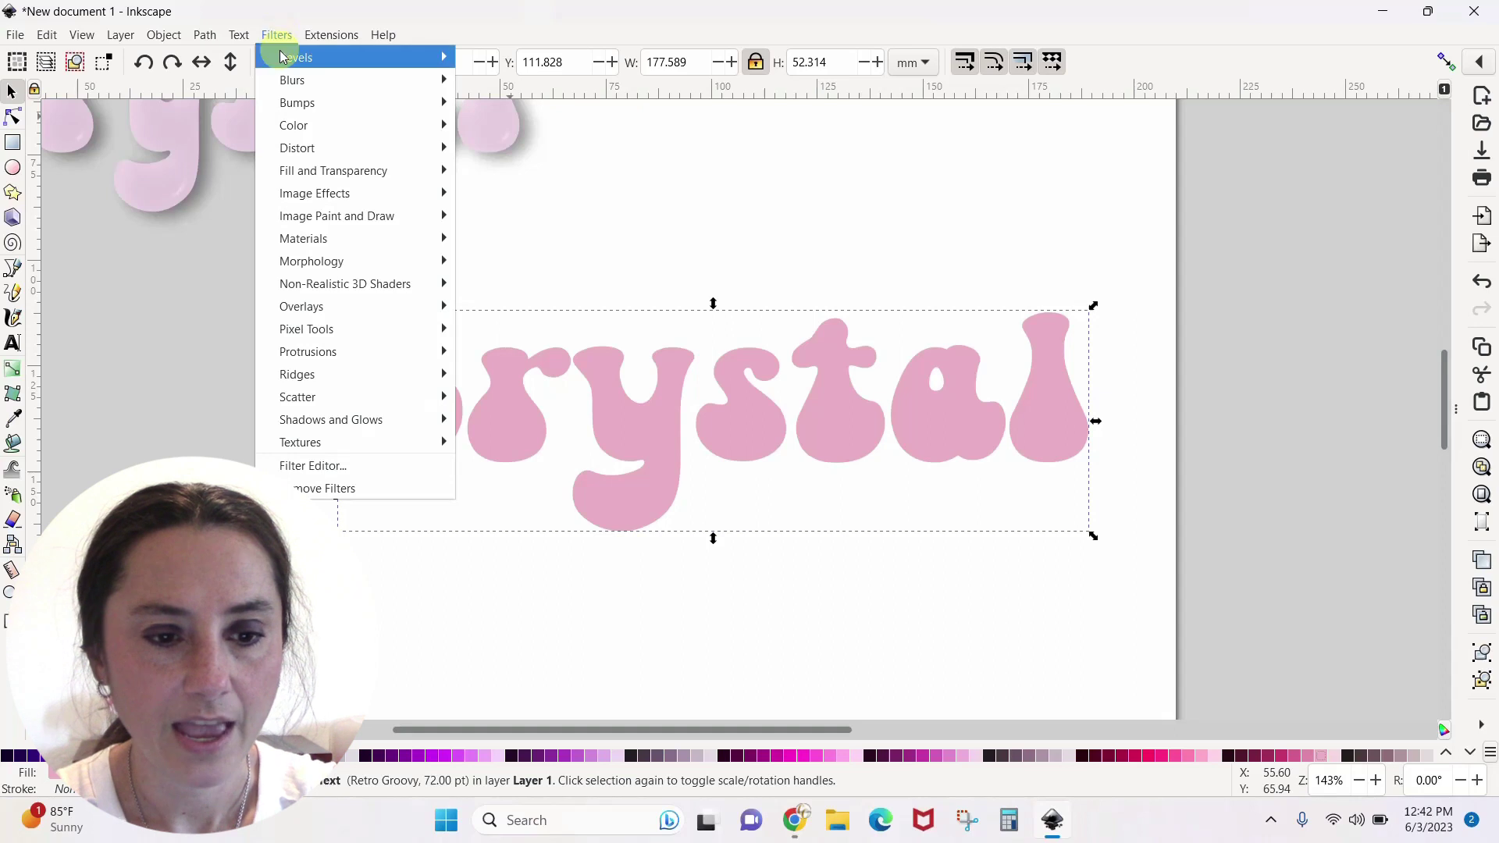
pyautogui.moveTo(283, 63)
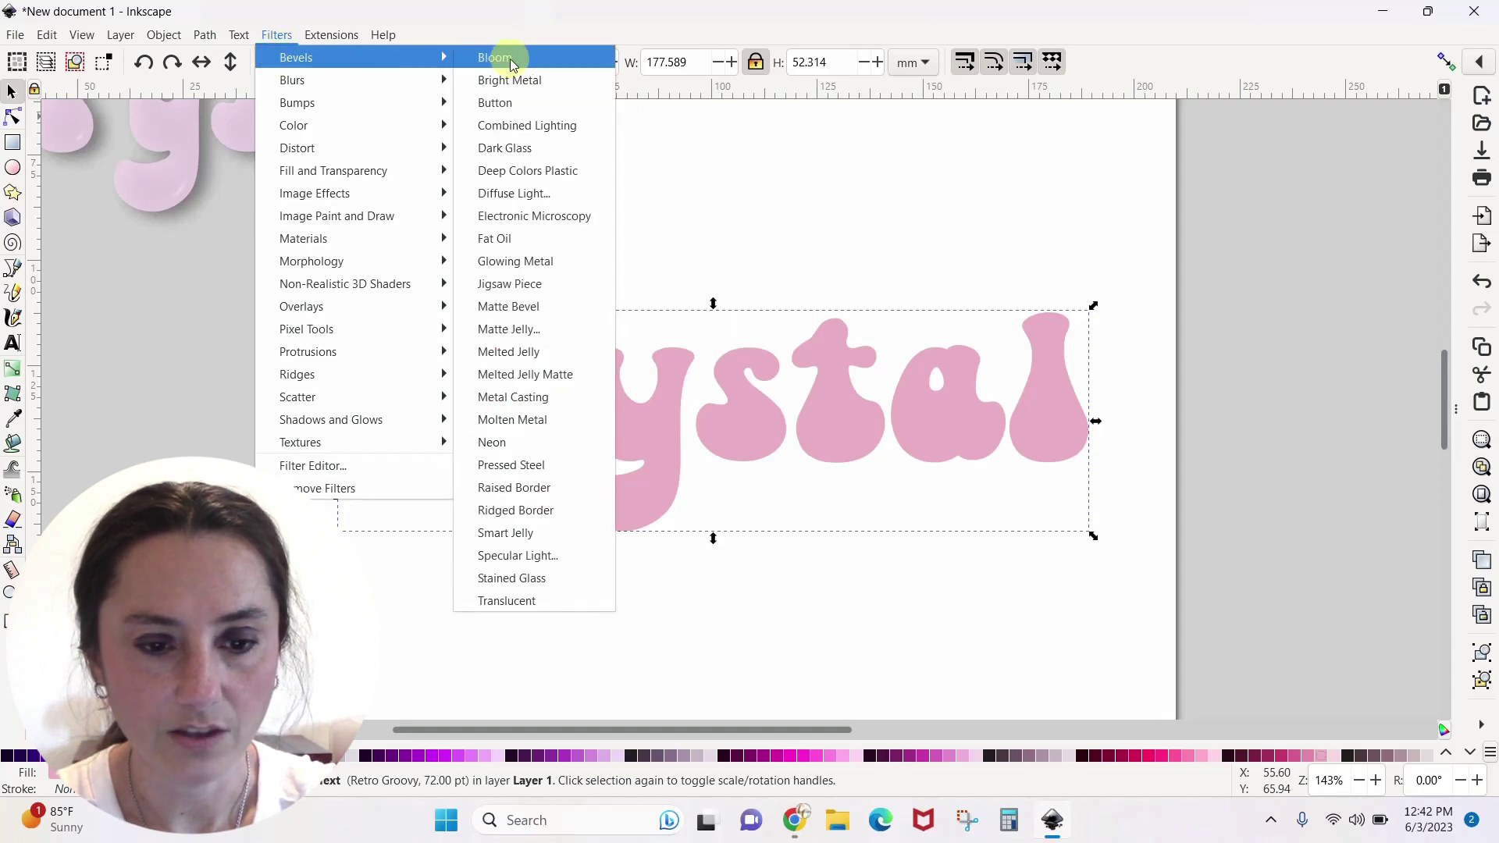
pyautogui.click(518, 331)
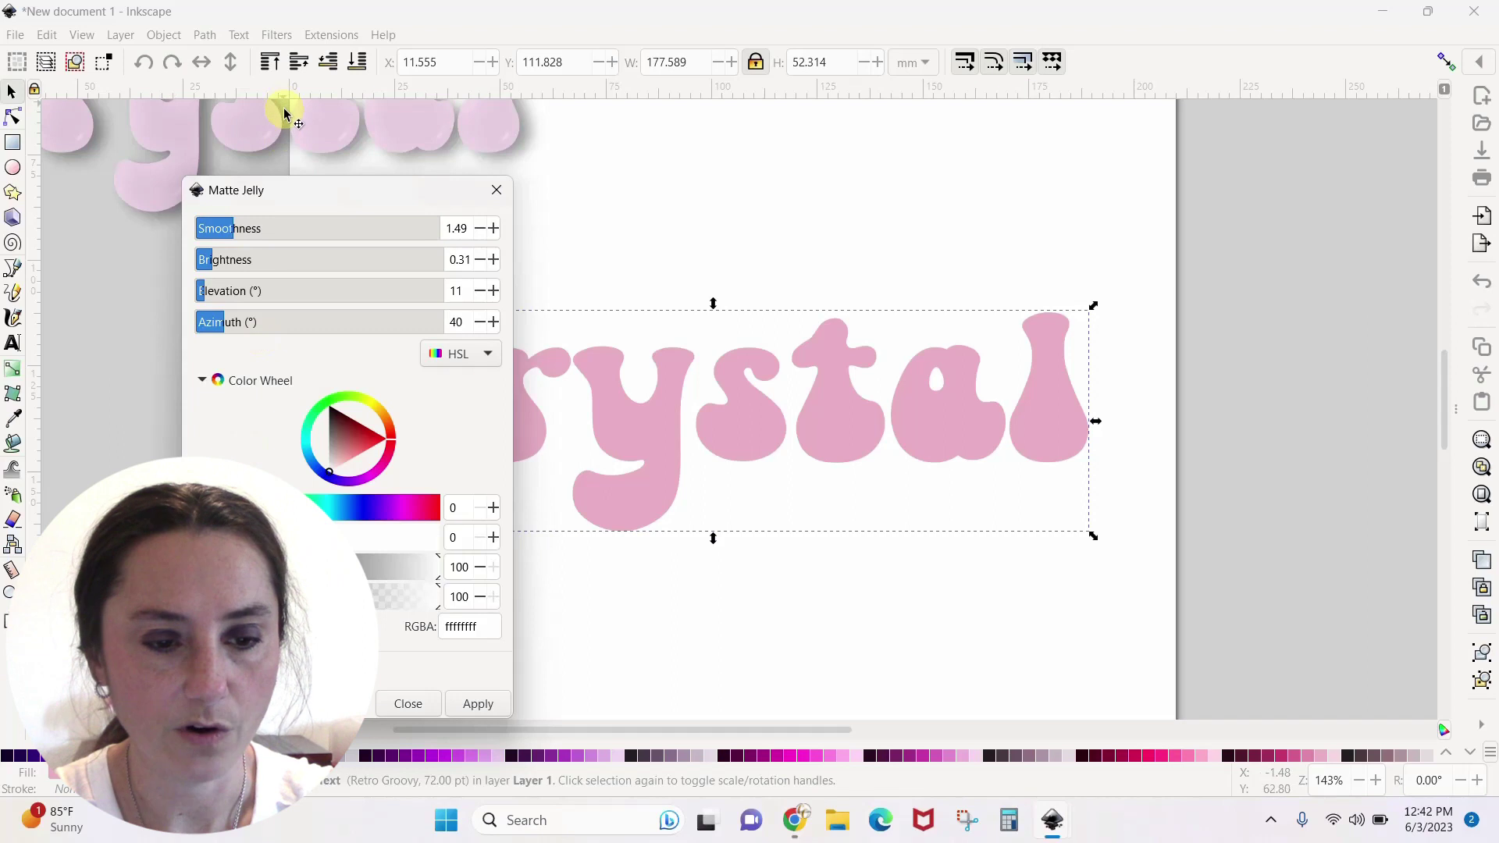
pyautogui.moveTo(306, 192); pyautogui.dragTo(1244, 159)
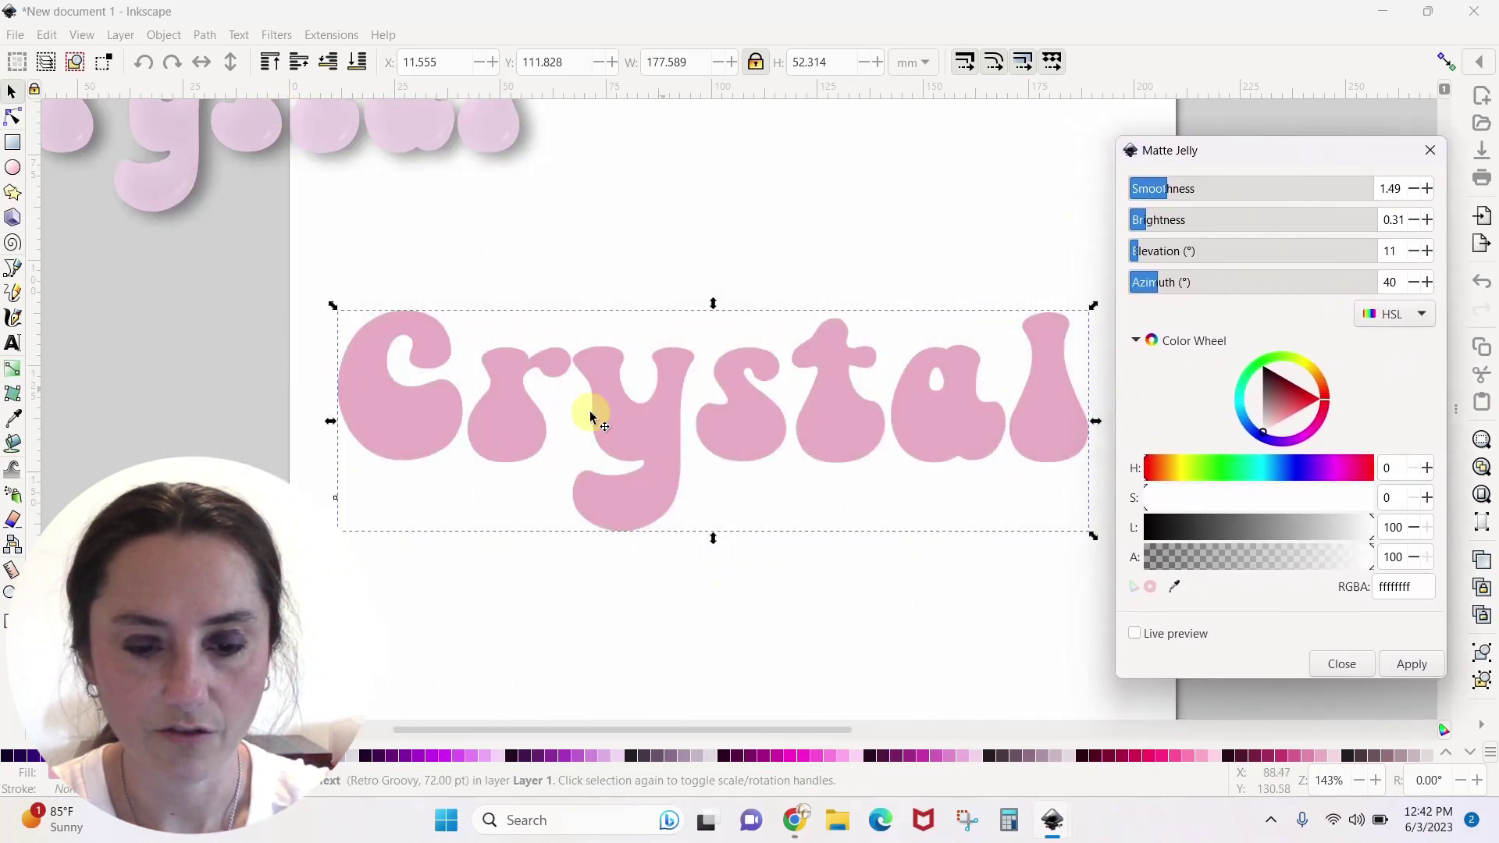
# Open the Matte Jelly bevel filter for the Crystal text, turn on live preview and lower the smoothness to 0.98.
pyautogui.moveTo(700, 730); pyautogui.dragTo(749, 729)
pyautogui.click(278, 35)
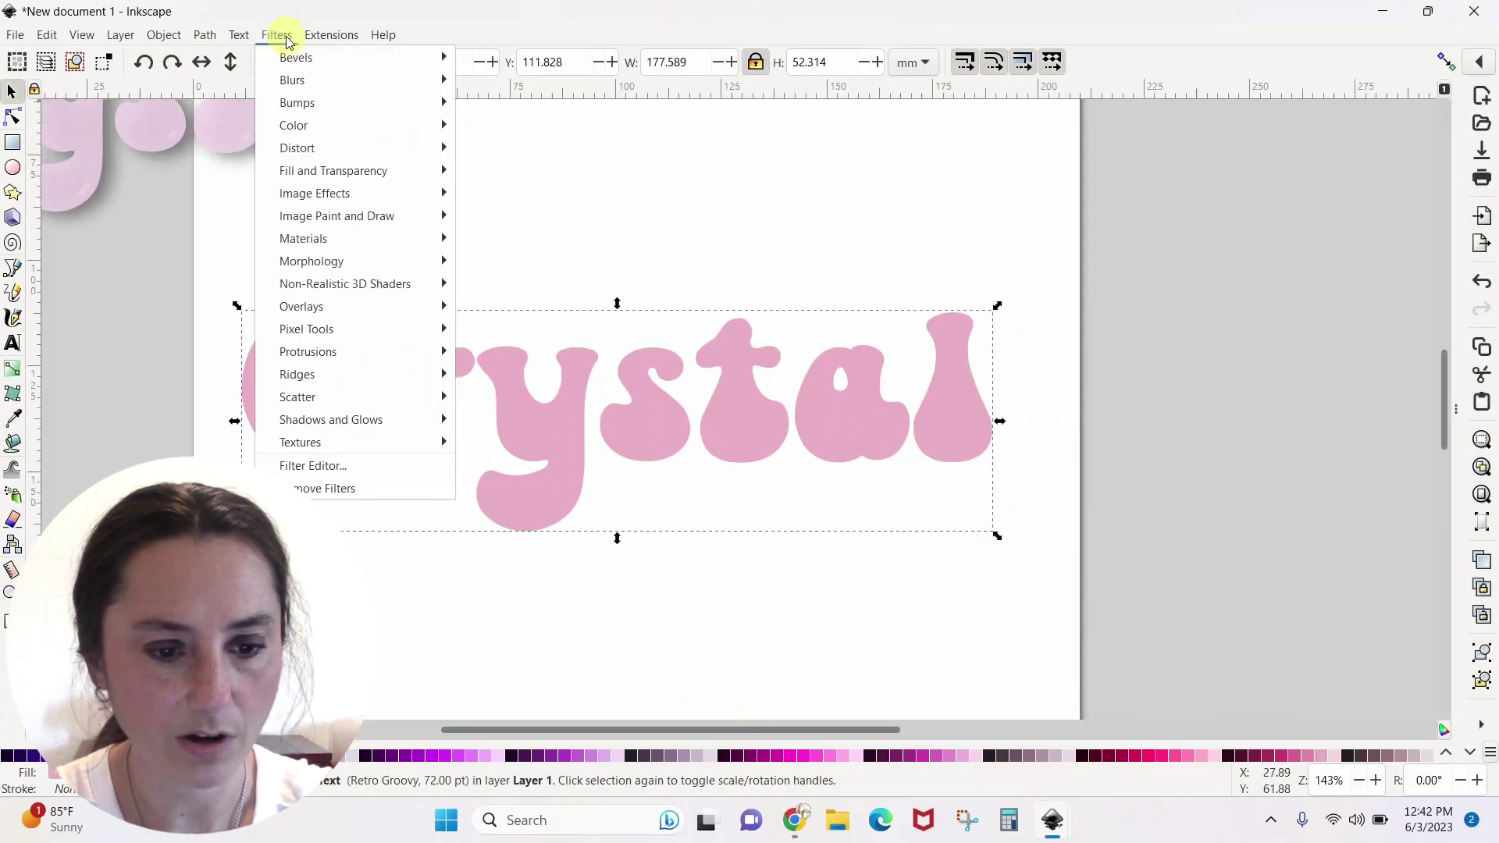
pyautogui.moveTo(286, 57)
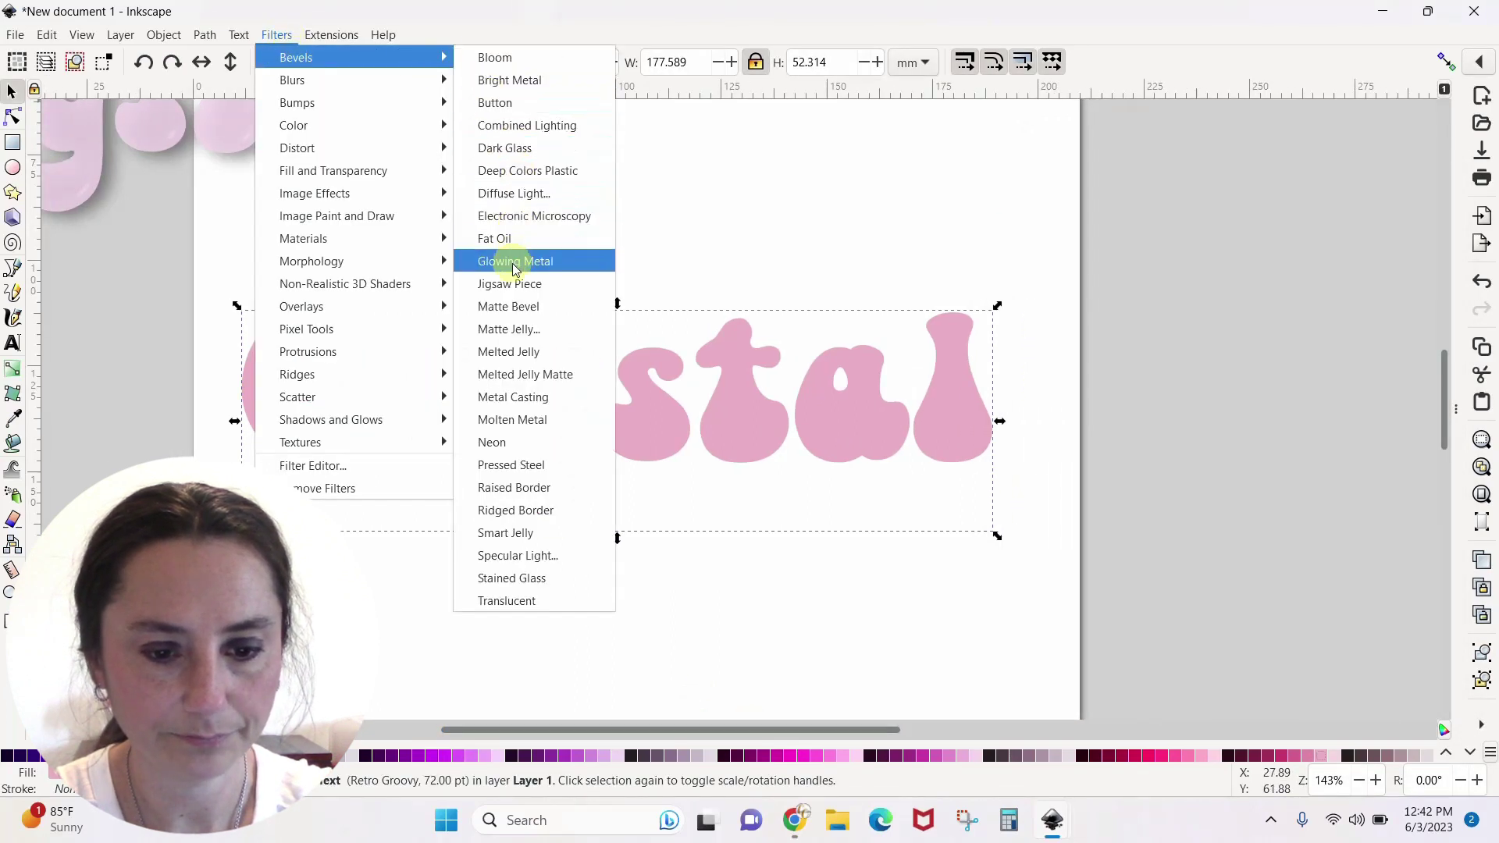
pyautogui.click(510, 330)
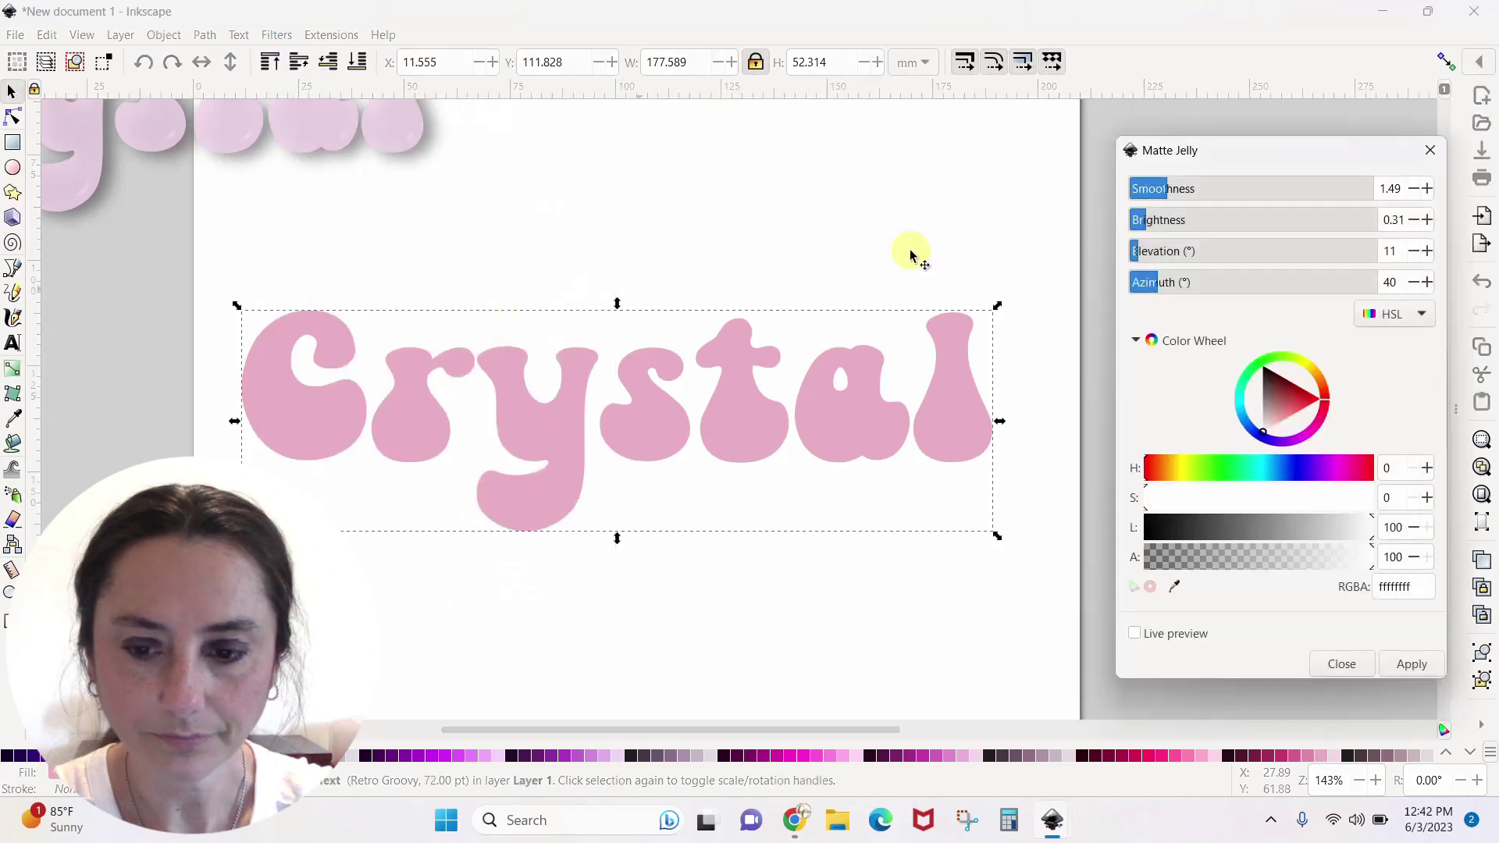
pyautogui.moveTo(1333, 168); pyautogui.dragTo(1295, 159)
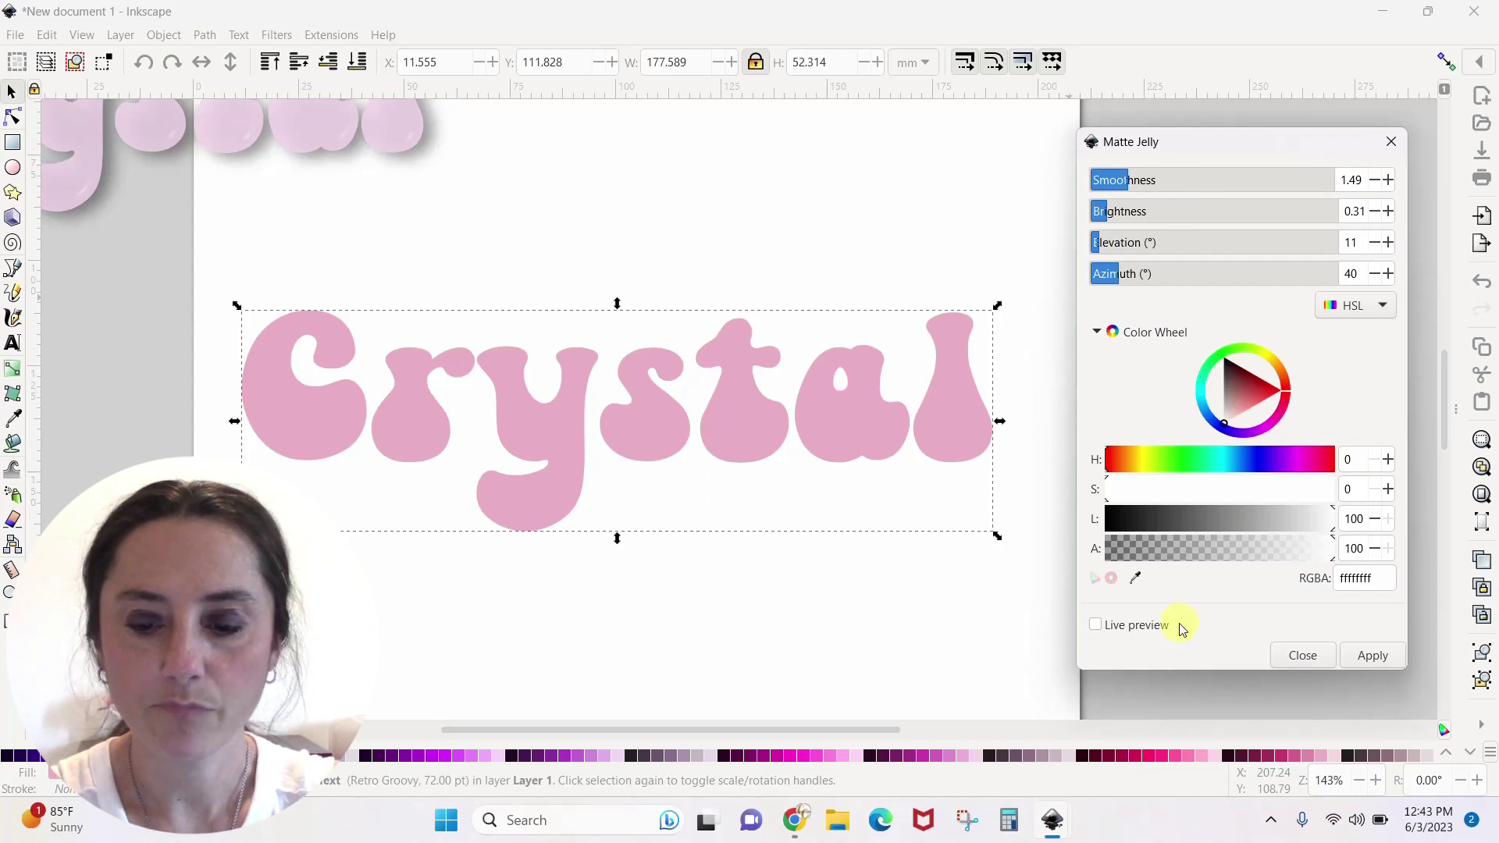
pyautogui.moveTo(1125, 181)
pyautogui.mouseDown()
pyautogui.moveTo(1281, 159)
pyautogui.moveTo(1098, 190)
pyautogui.mouseUp()
pyautogui.click(1096, 625)
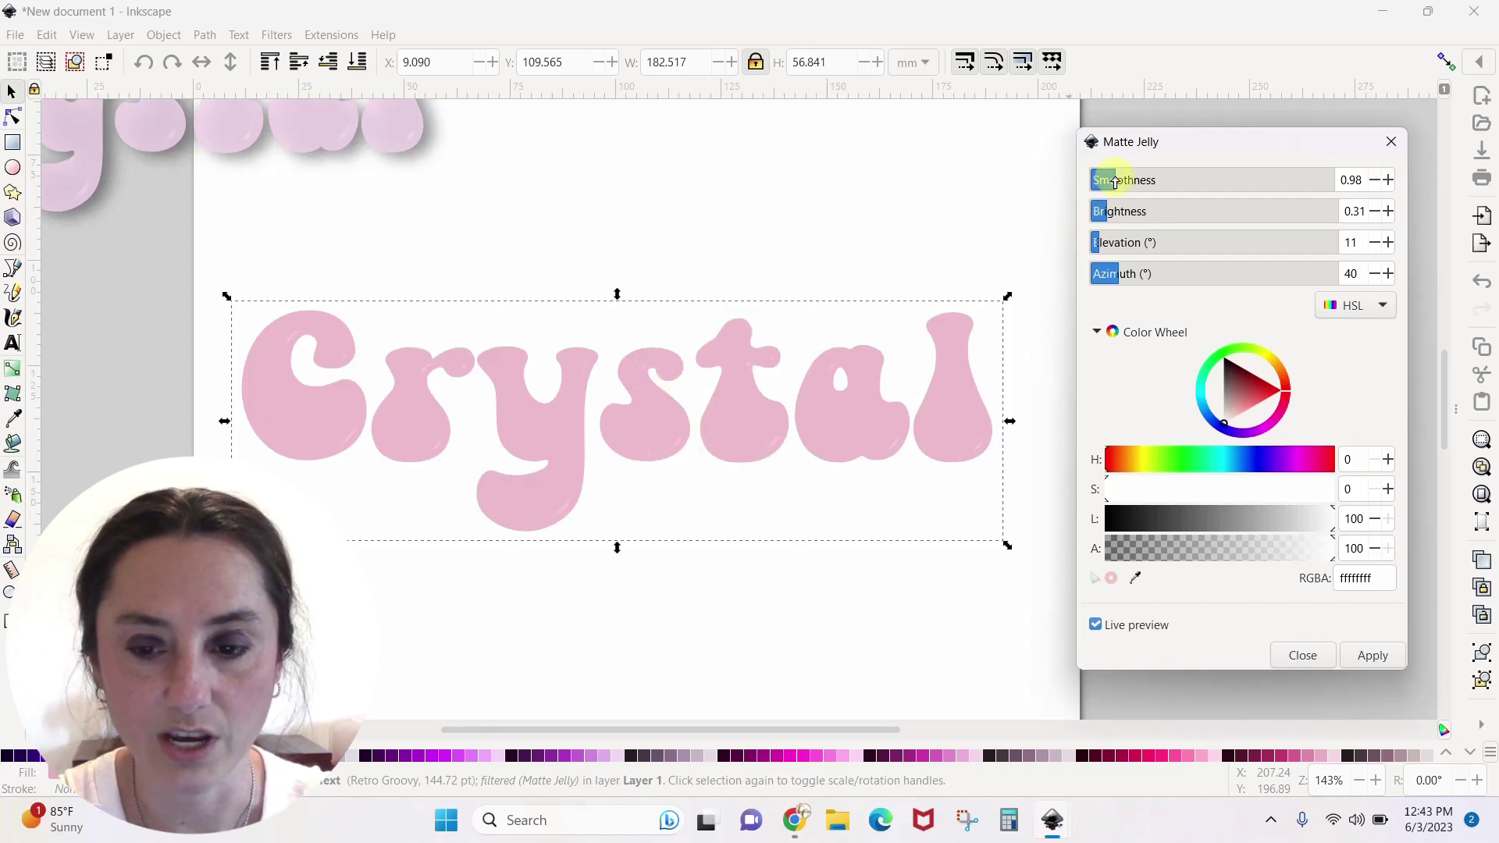
# Try Matte Jelly smoothness values of 5.17 and 3.59, and set the smoothness to 2.00.
pyautogui.moveTo(1117, 180); pyautogui.dragTo(1215, 180)
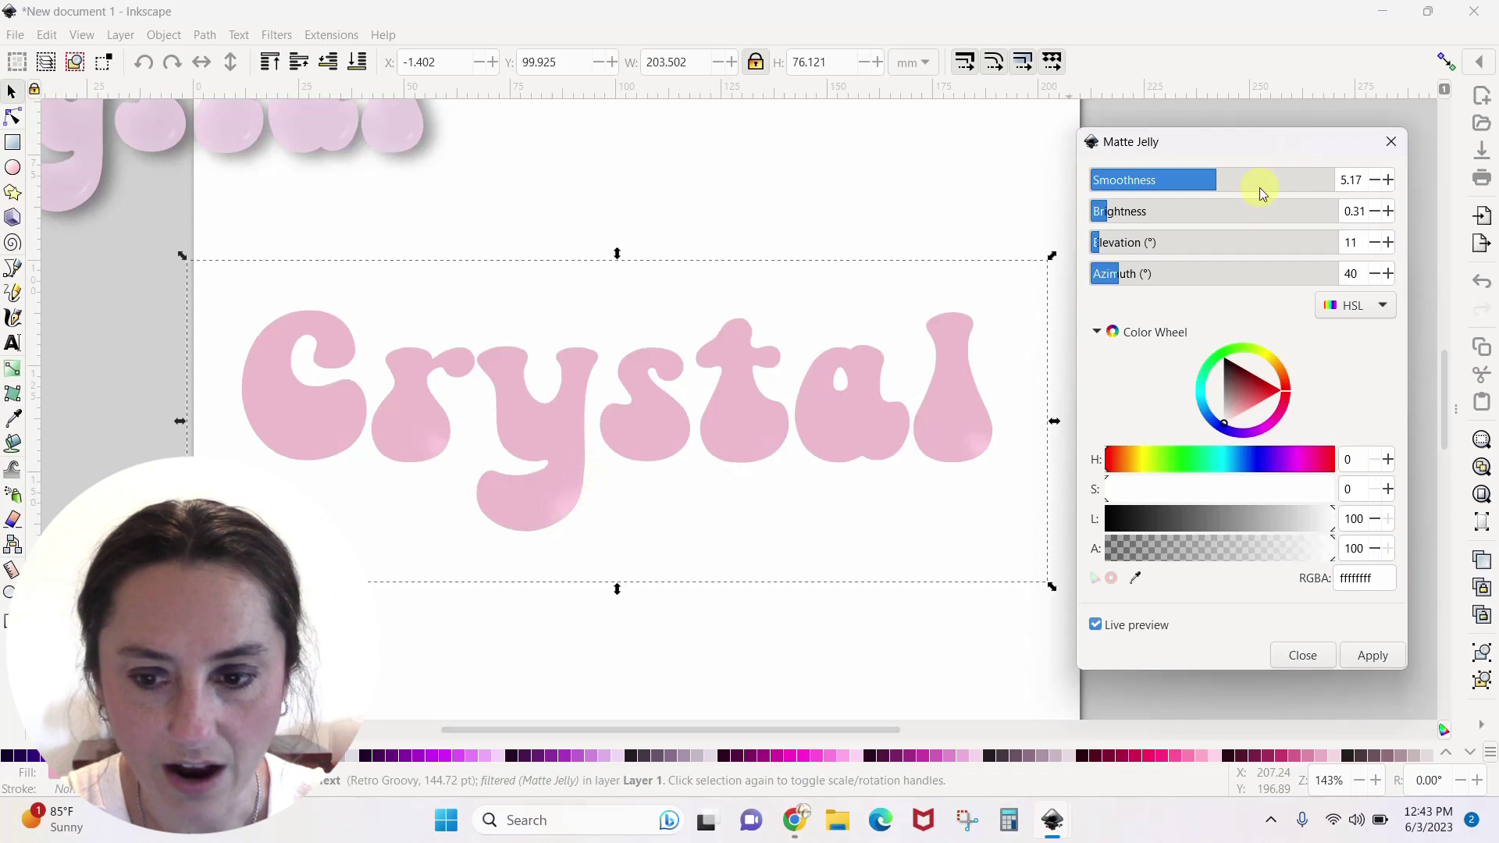
pyautogui.moveTo(1215, 180); pyautogui.dragTo(1177, 181)
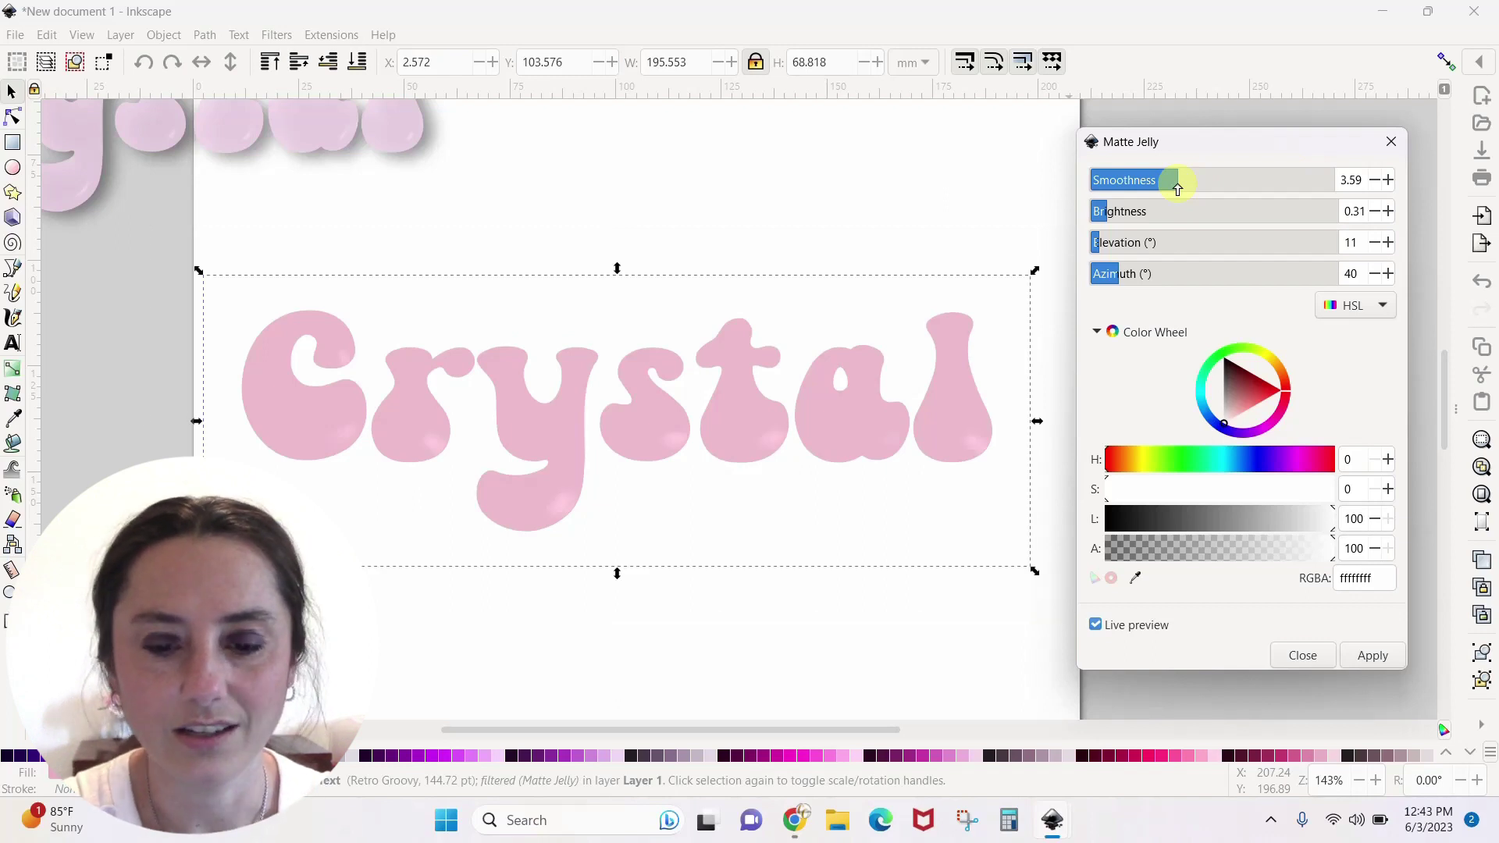
pyautogui.moveTo(1177, 181); pyautogui.dragTo(1139, 182)
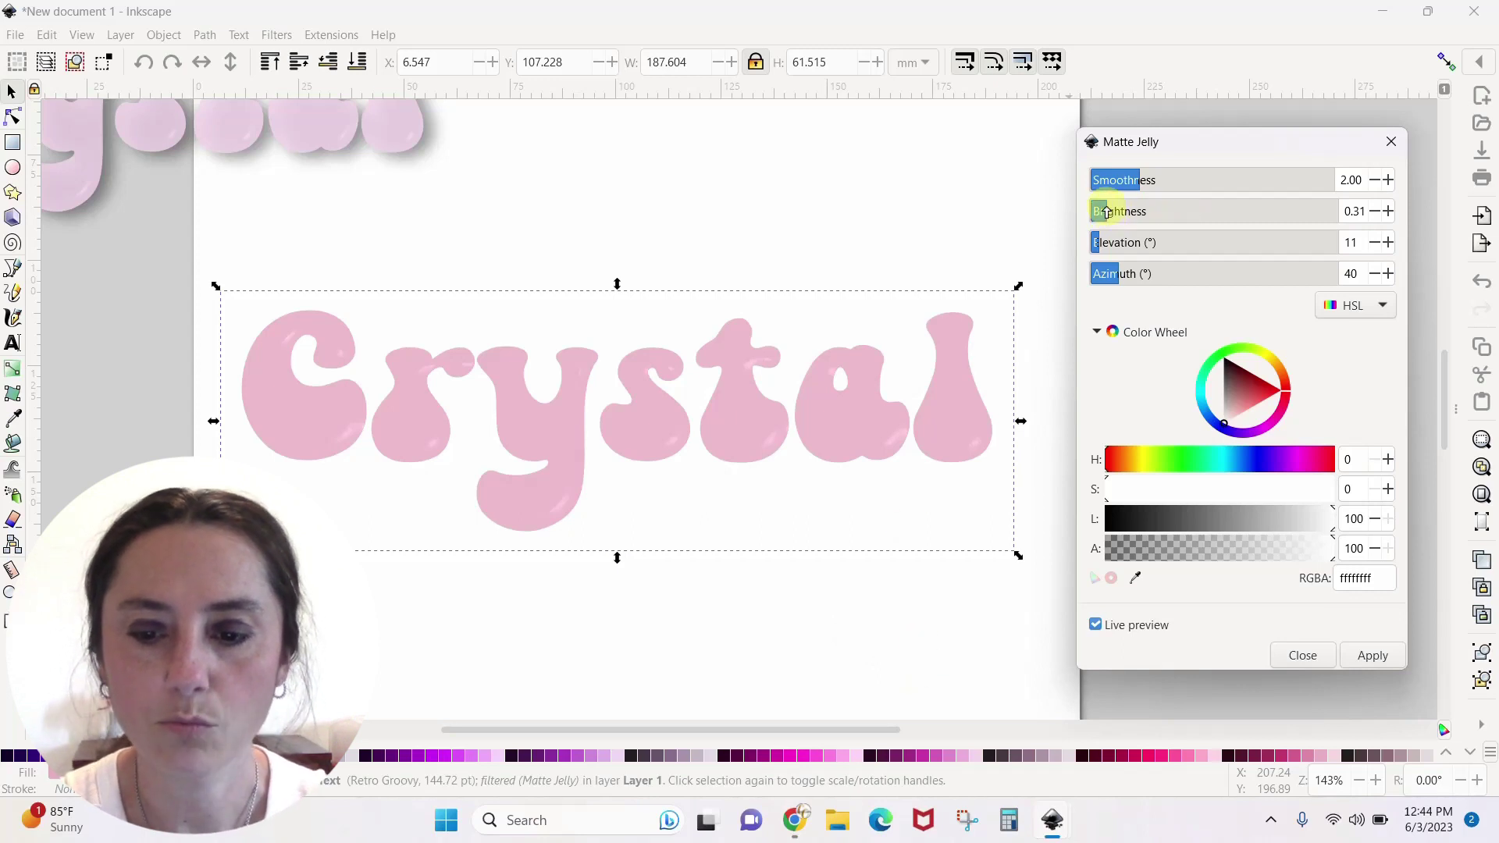
# Try Matte Jelly brightness values of 0.44 and 3.61, and set the brightness to 0.41.
pyautogui.moveTo(1106, 211)
pyautogui.mouseDown()
pyautogui.moveTo(1208, 202)
pyautogui.moveTo(1112, 219)
pyautogui.mouseUp()
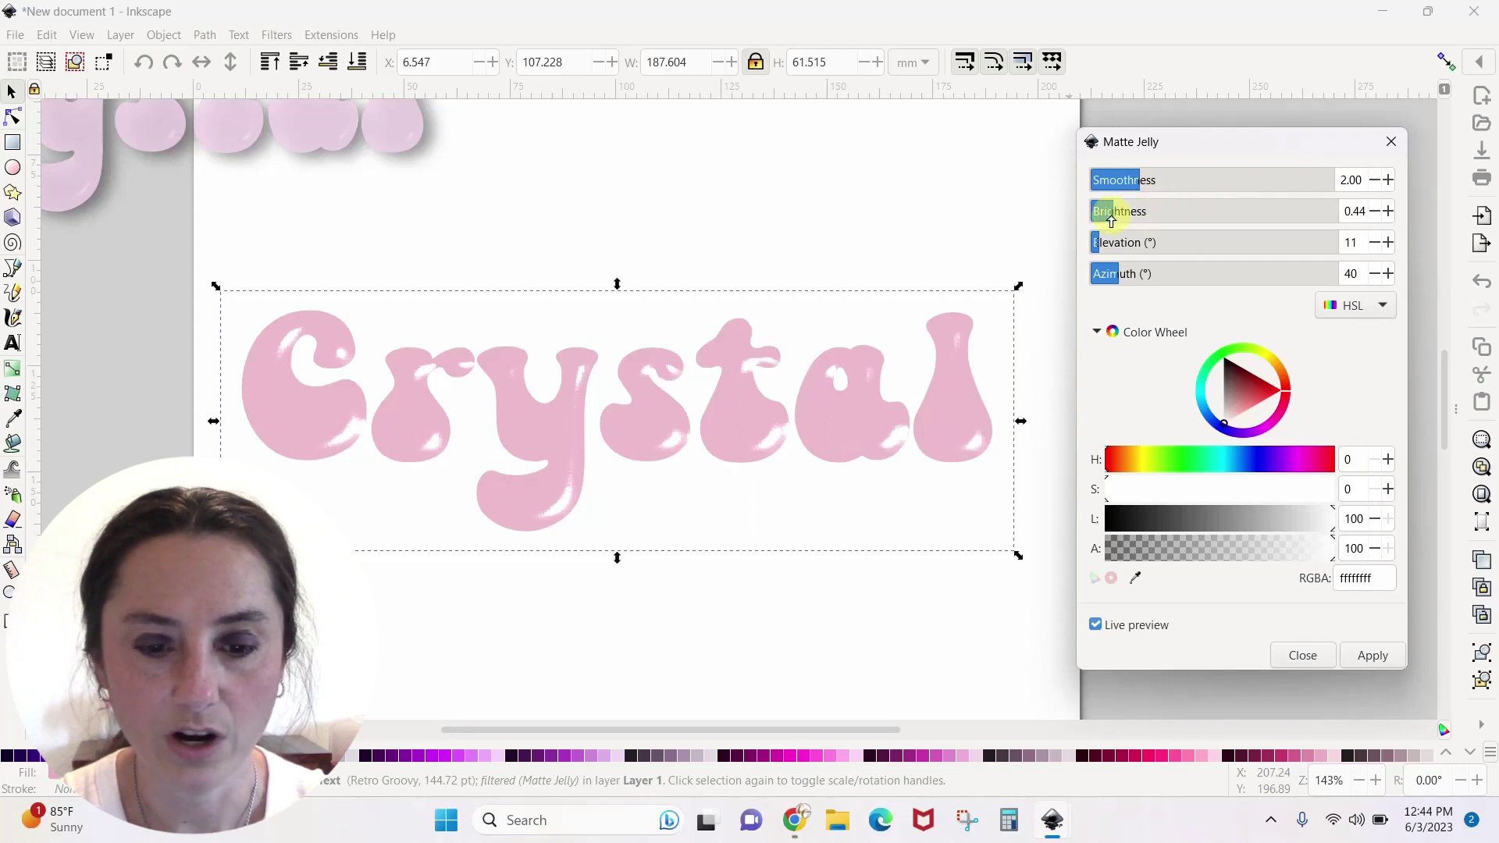
pyautogui.moveTo(1112, 220); pyautogui.dragTo(1269, 220)
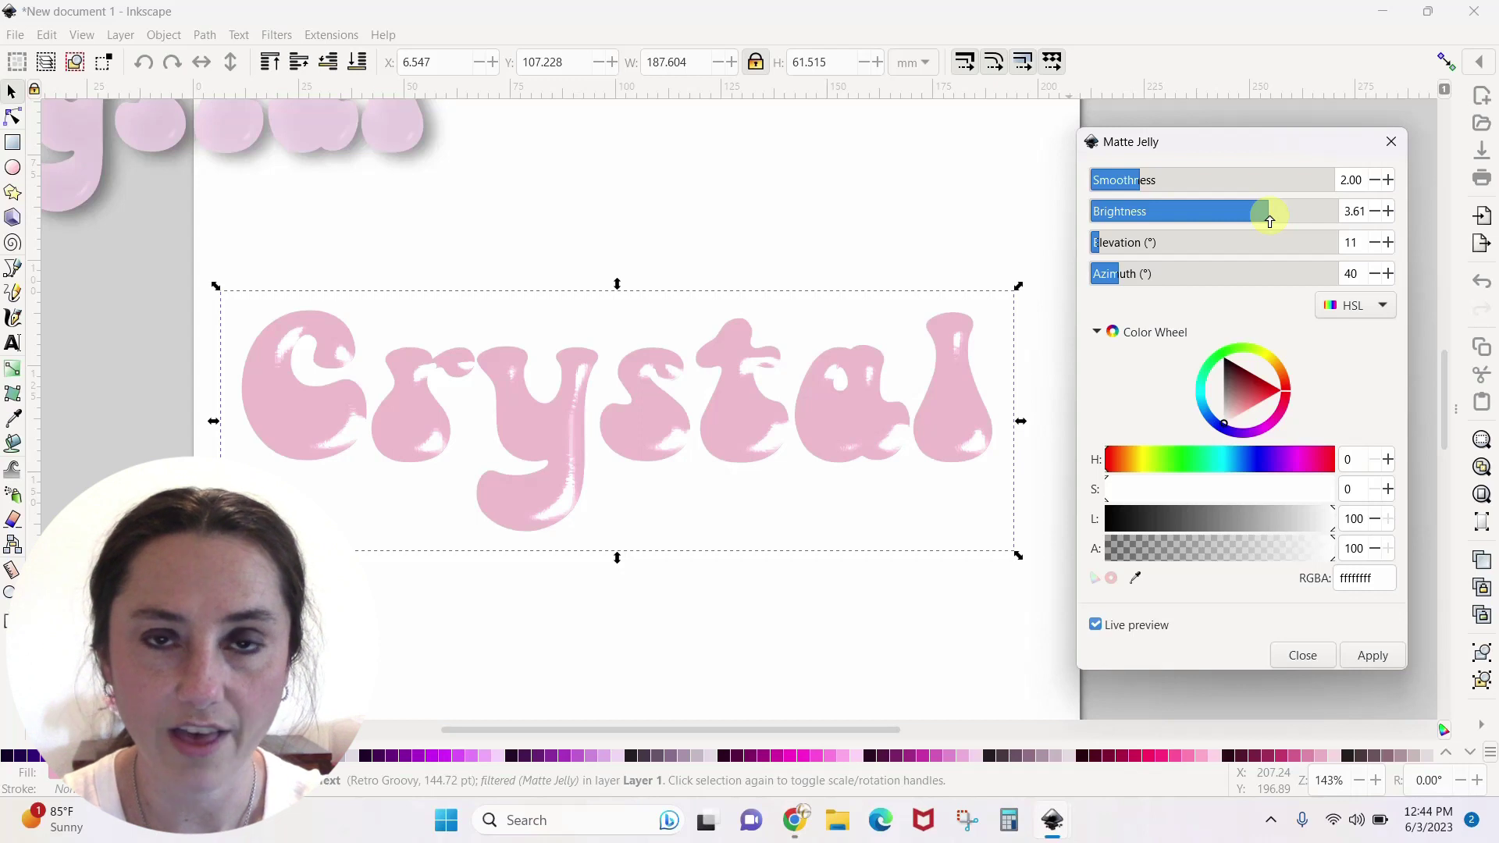
pyautogui.moveTo(1270, 220); pyautogui.dragTo(1110, 225)
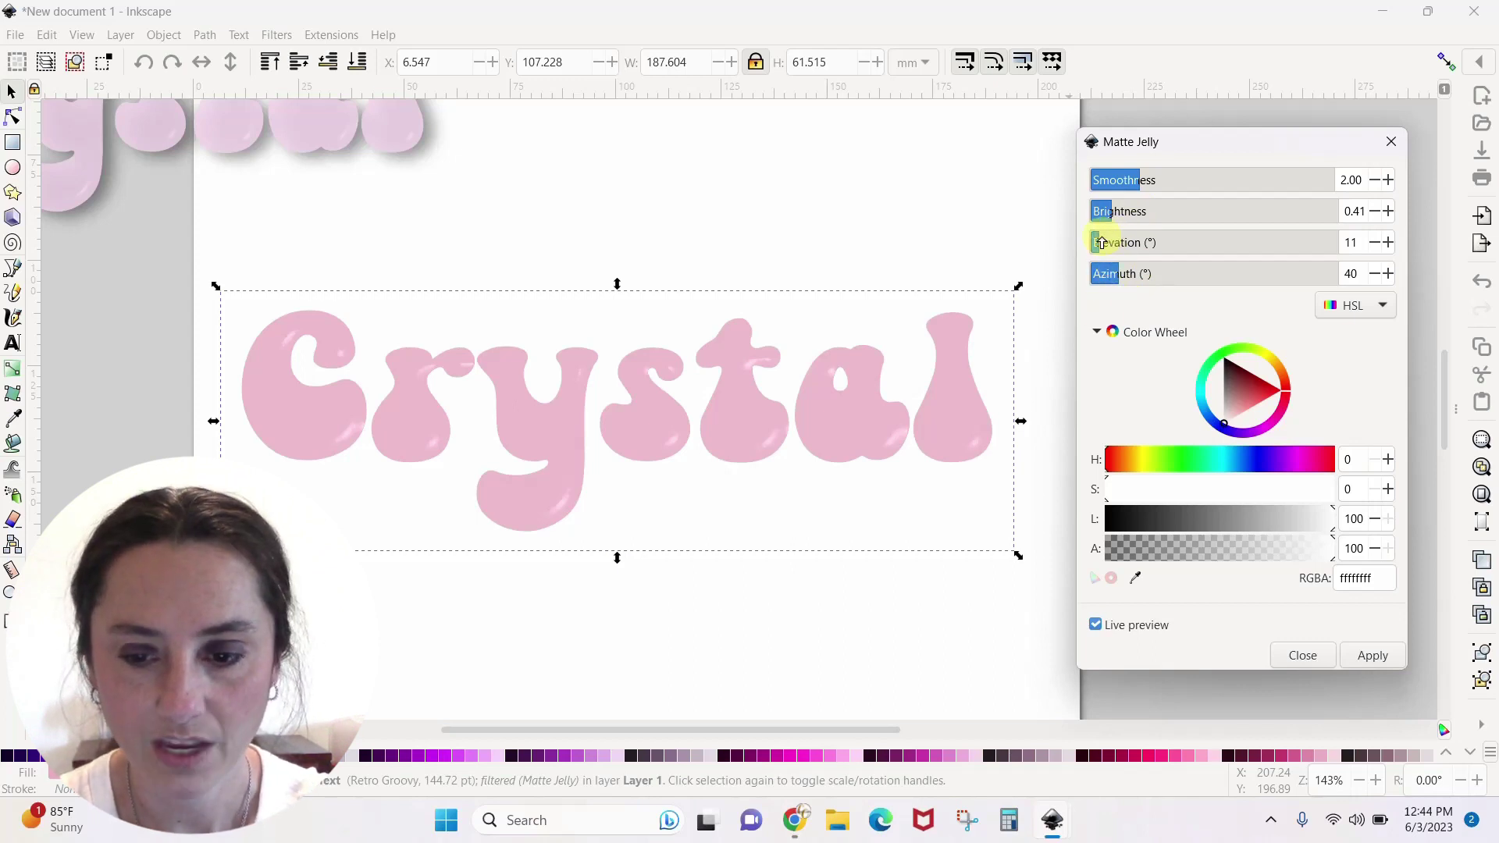
# Try Matte Jelly elevations of 221° and 2°, then set the elevation to 42° and the azimuth to 269°.
pyautogui.moveTo(1100, 243); pyautogui.dragTo(1243, 243)
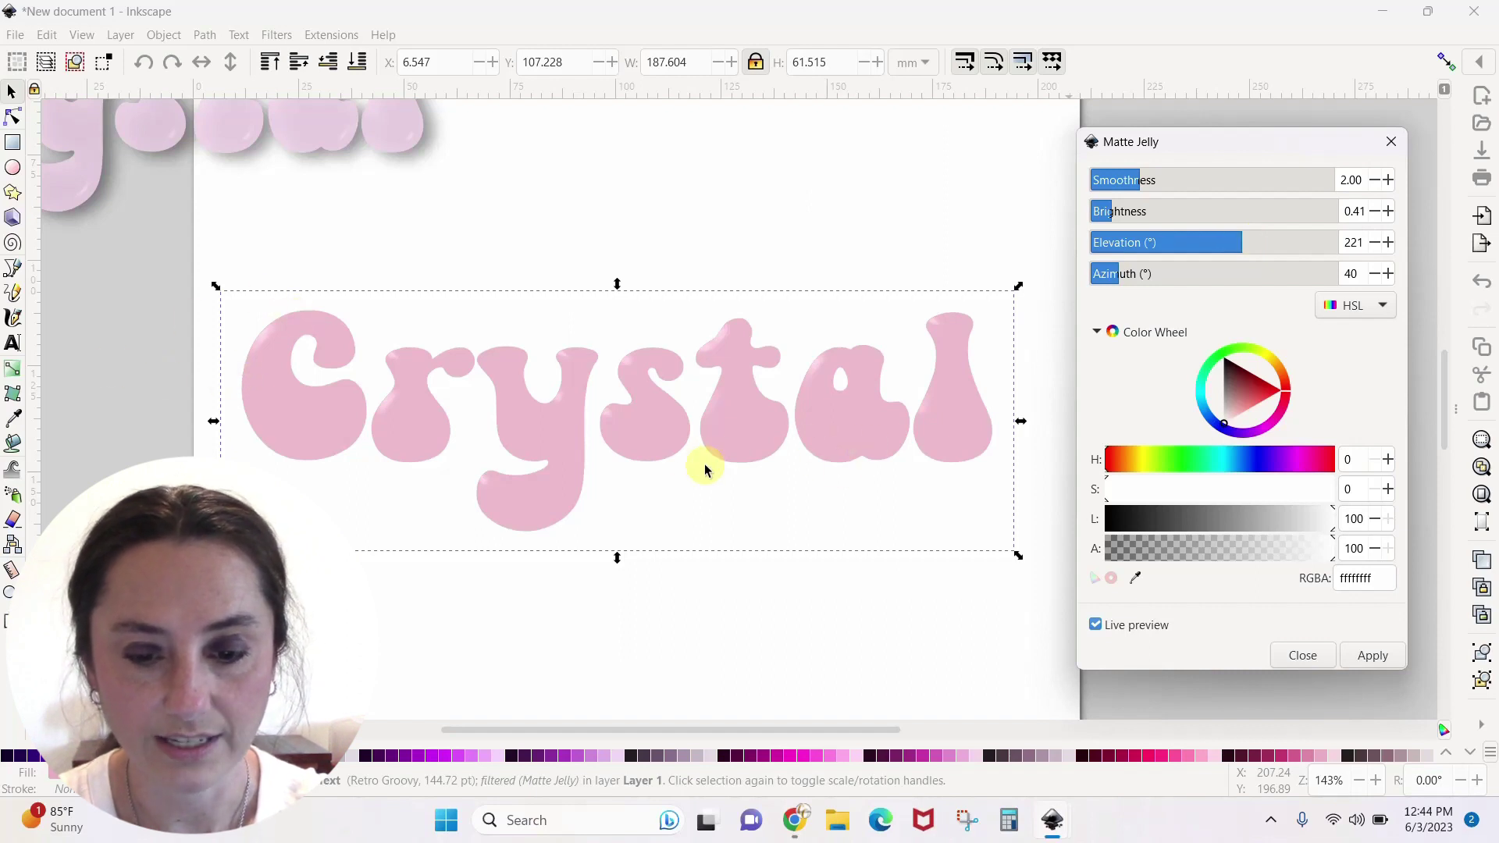
pyautogui.moveTo(1243, 236); pyautogui.dragTo(1092, 255)
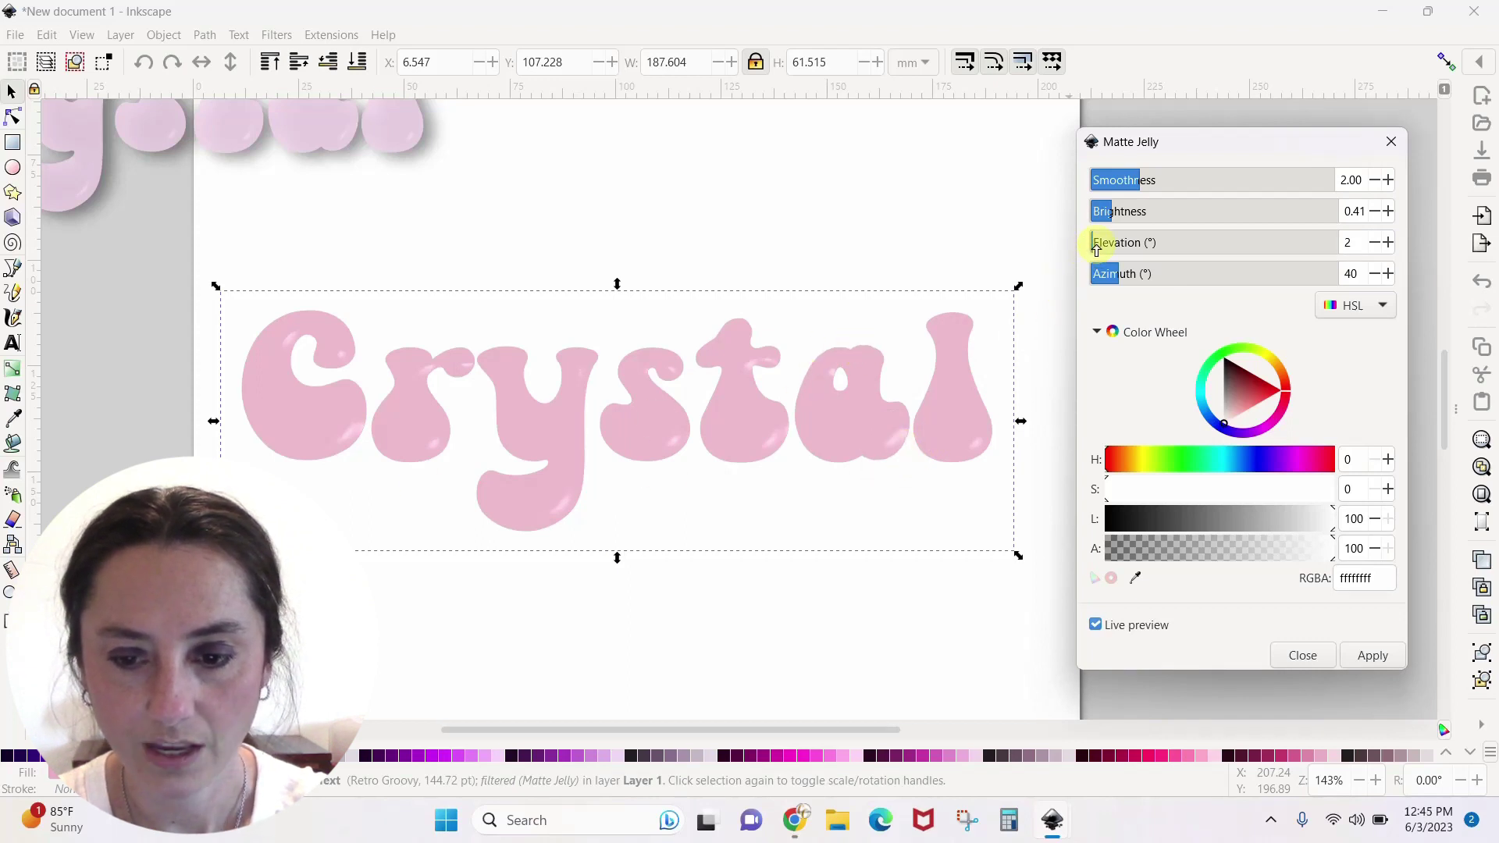
pyautogui.moveTo(1095, 247); pyautogui.dragTo(1118, 245)
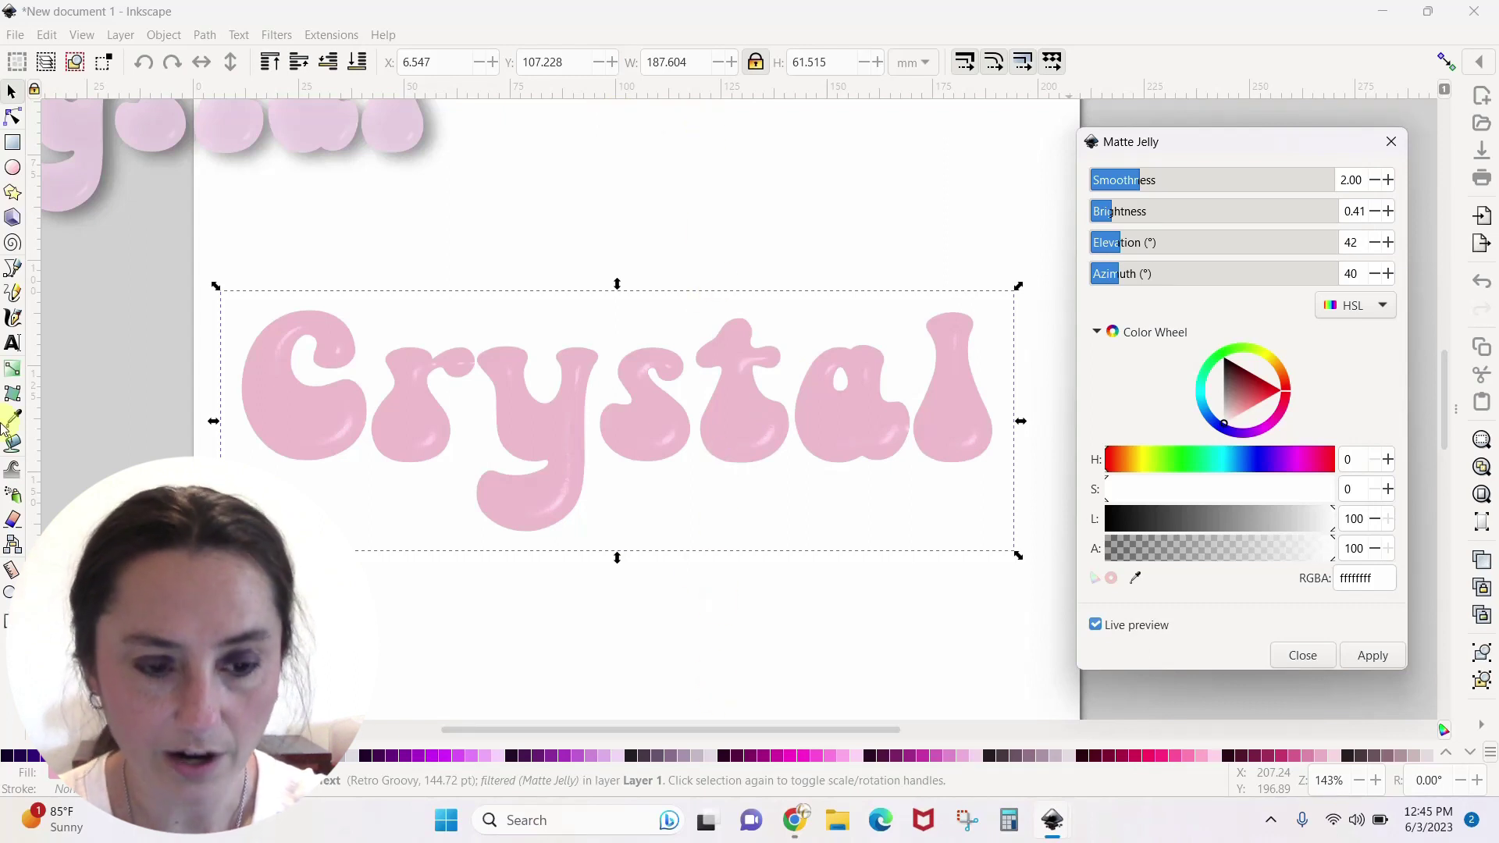
pyautogui.moveTo(1116, 273); pyautogui.dragTo(1276, 269)
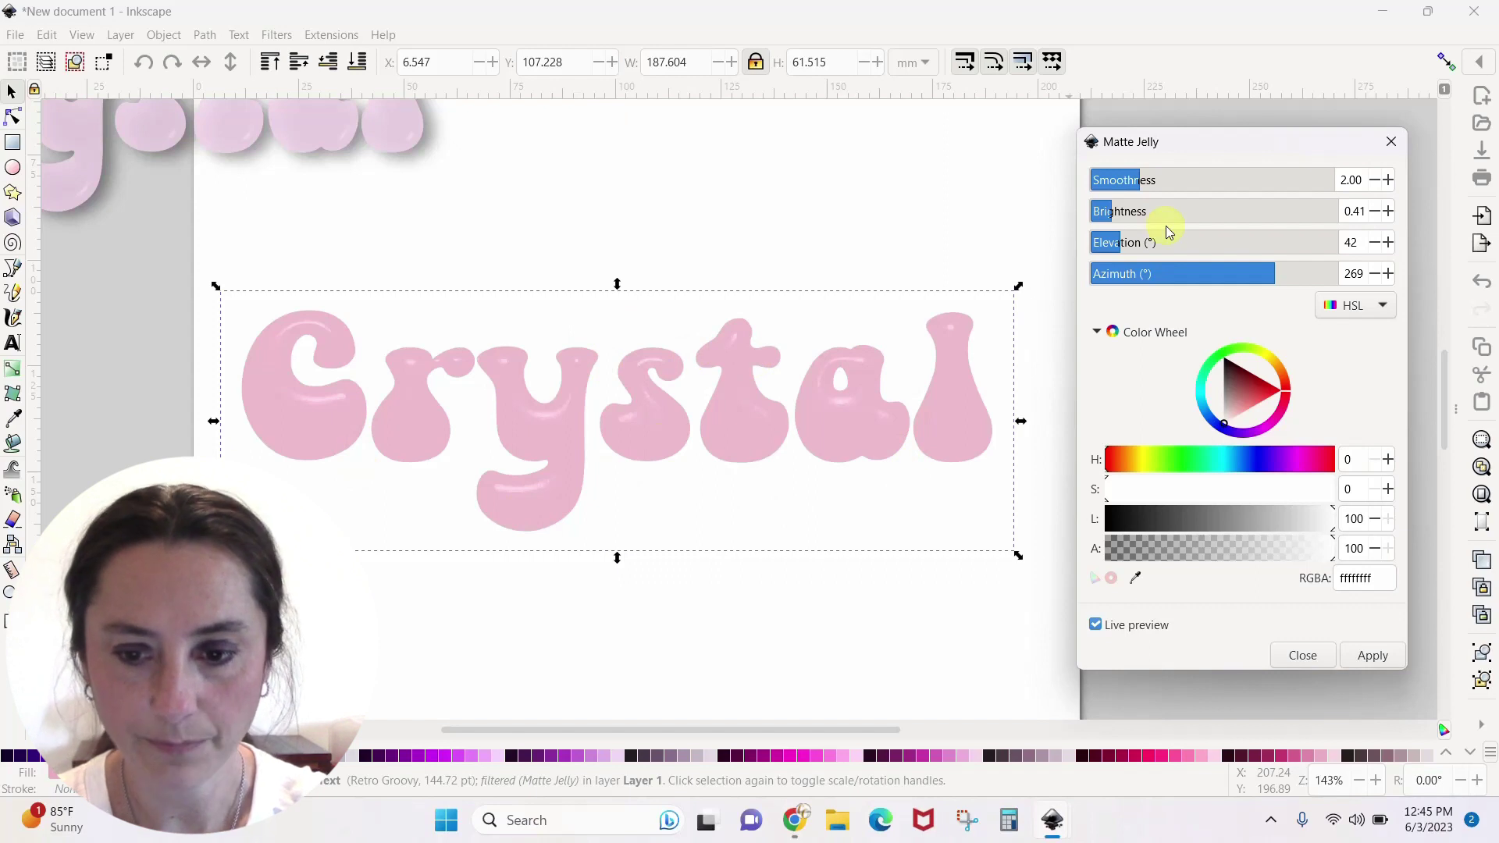
# Set the Matte Jelly elevation to 39°, smoothness to 0.95 and brightness to 0.38, and apply the filter to the pink Crystal text.
pyautogui.click(1122, 240)
pyautogui.moveTo(1123, 239)
pyautogui.mouseDown()
pyautogui.moveTo(1110, 239)
pyautogui.moveTo(1225, 230)
pyautogui.moveTo(1117, 247)
pyautogui.mouseUp()
pyautogui.moveTo(1136, 179); pyautogui.dragTo(1109, 214)
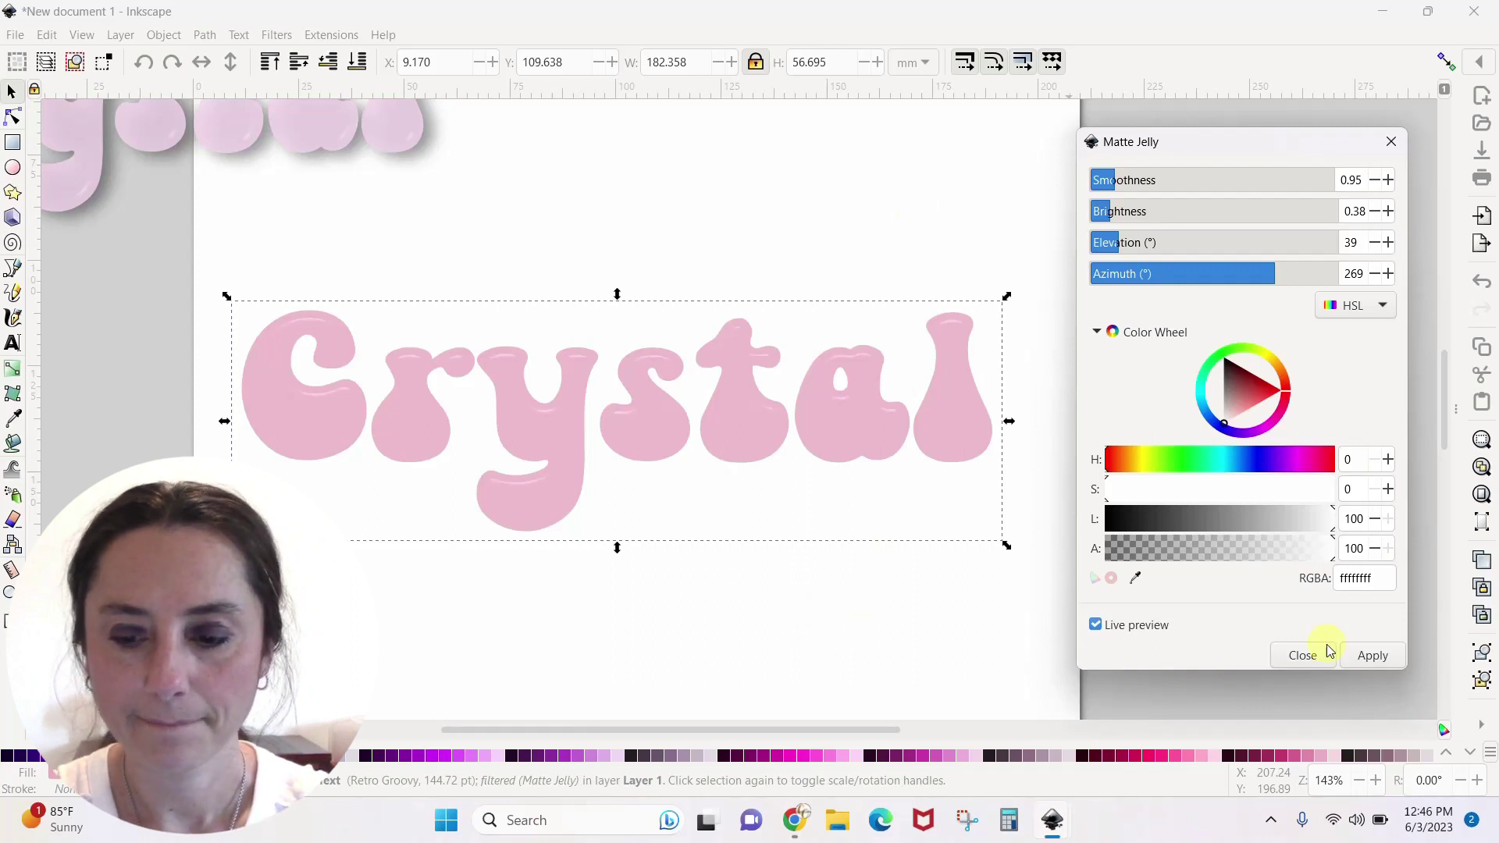
pyautogui.click(1386, 662)
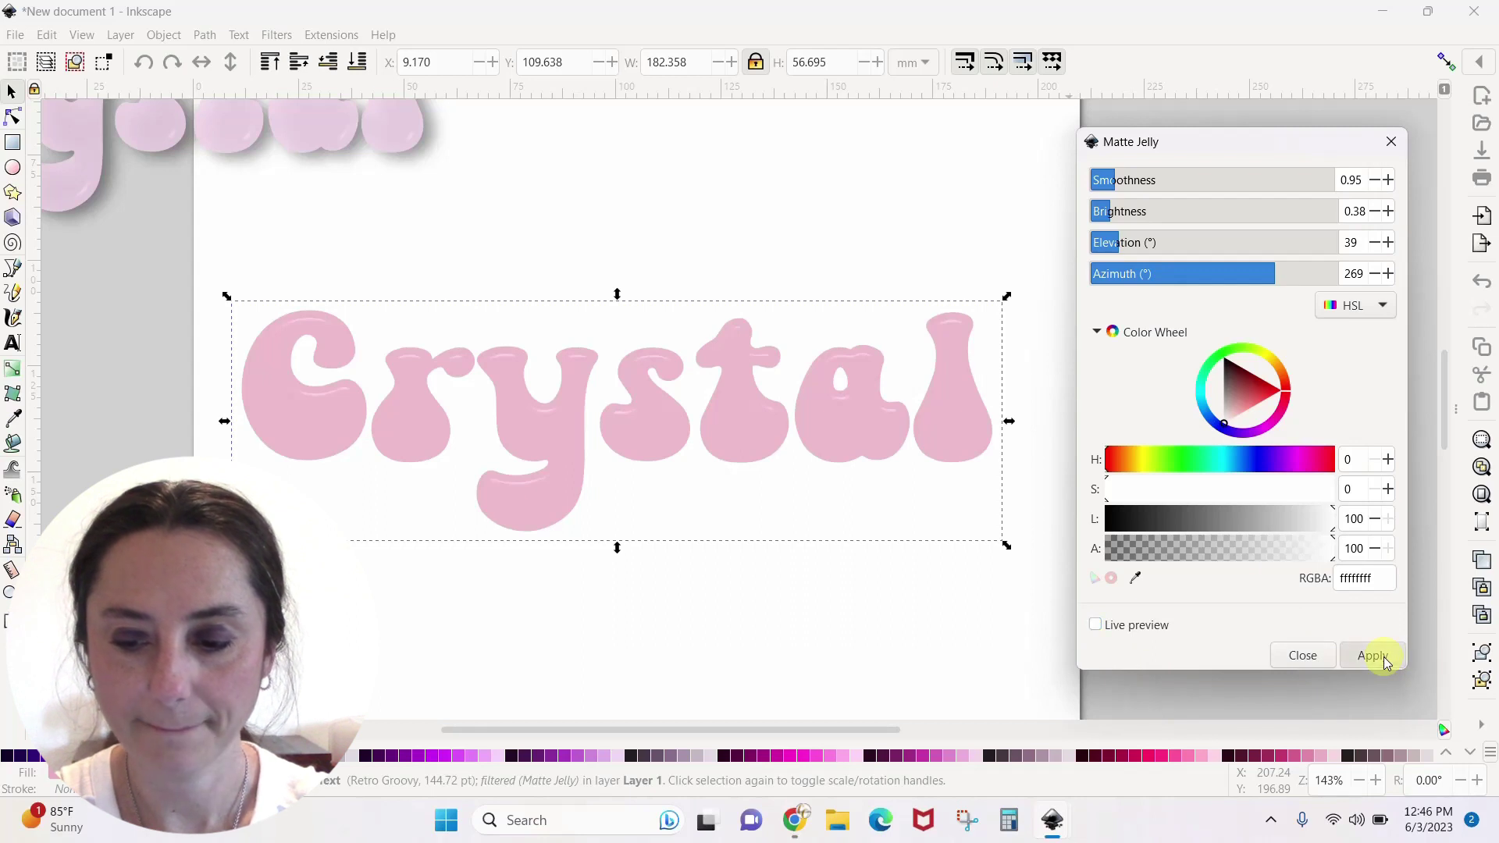
pyautogui.click(1392, 142)
# Place the lilac shadowed Crystal text above the pink one to compare them, and move both back out of the comparison layout.
pyautogui.moveTo(870, 435); pyautogui.dragTo(860, 513)
pyautogui.moveTo(402, 143); pyautogui.dragTo(920, 251)
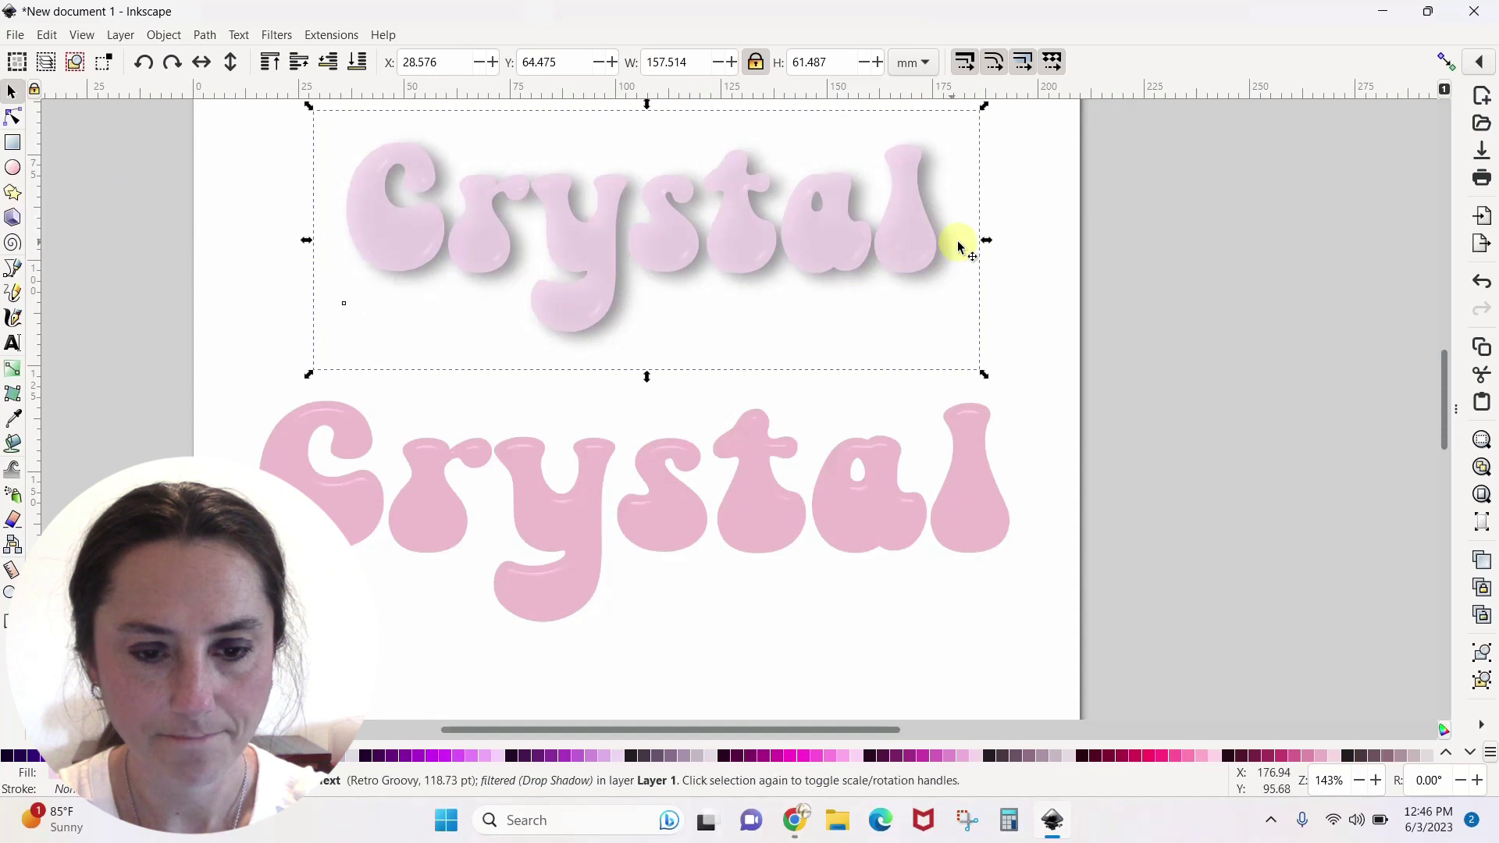
pyautogui.click(909, 643)
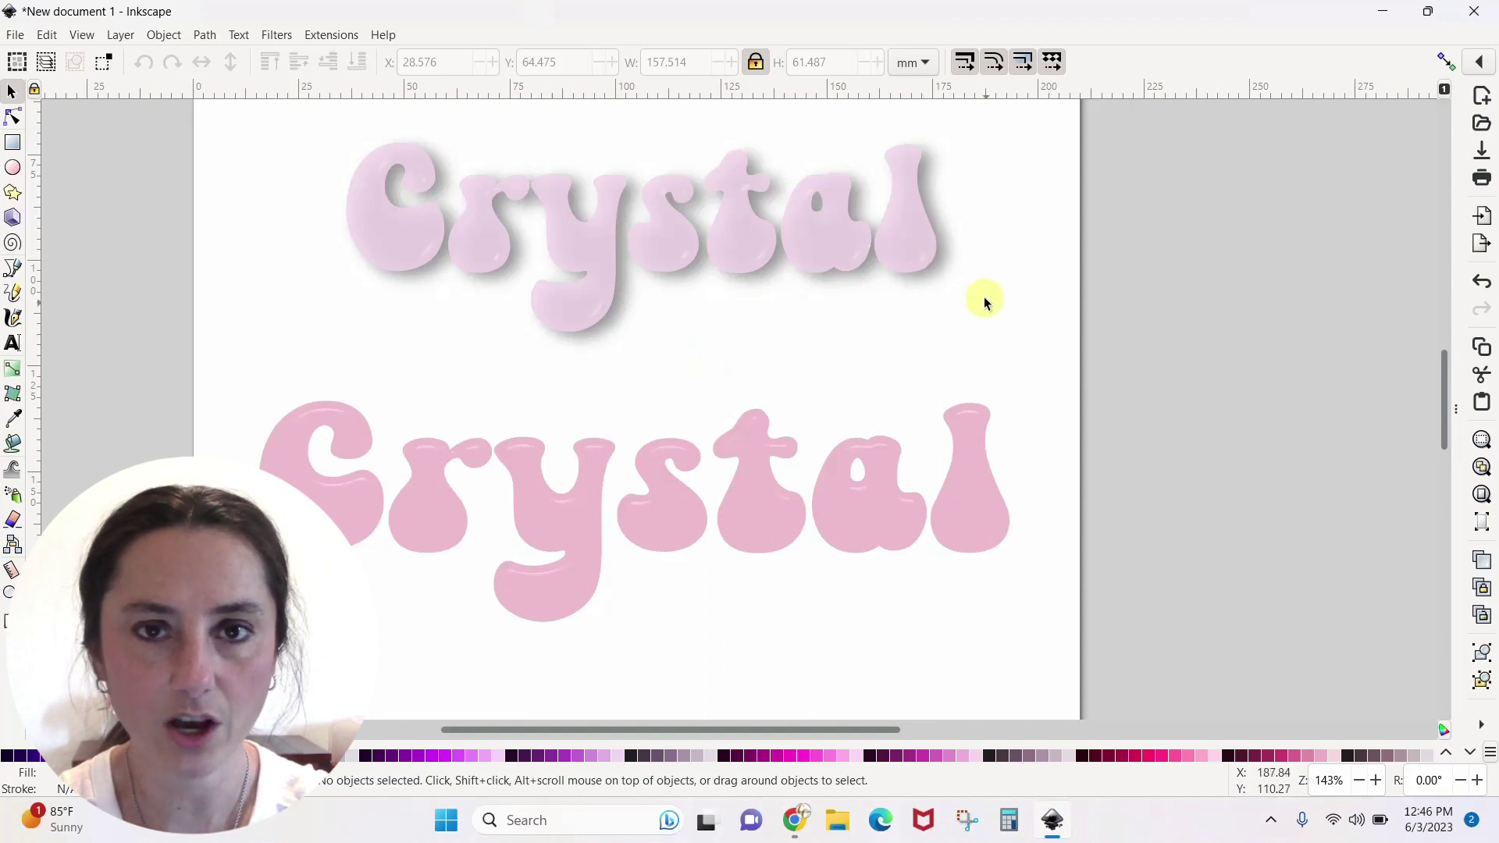
pyautogui.moveTo(926, 247); pyautogui.dragTo(505, 86)
pyautogui.moveTo(856, 514); pyautogui.dragTo(853, 414)
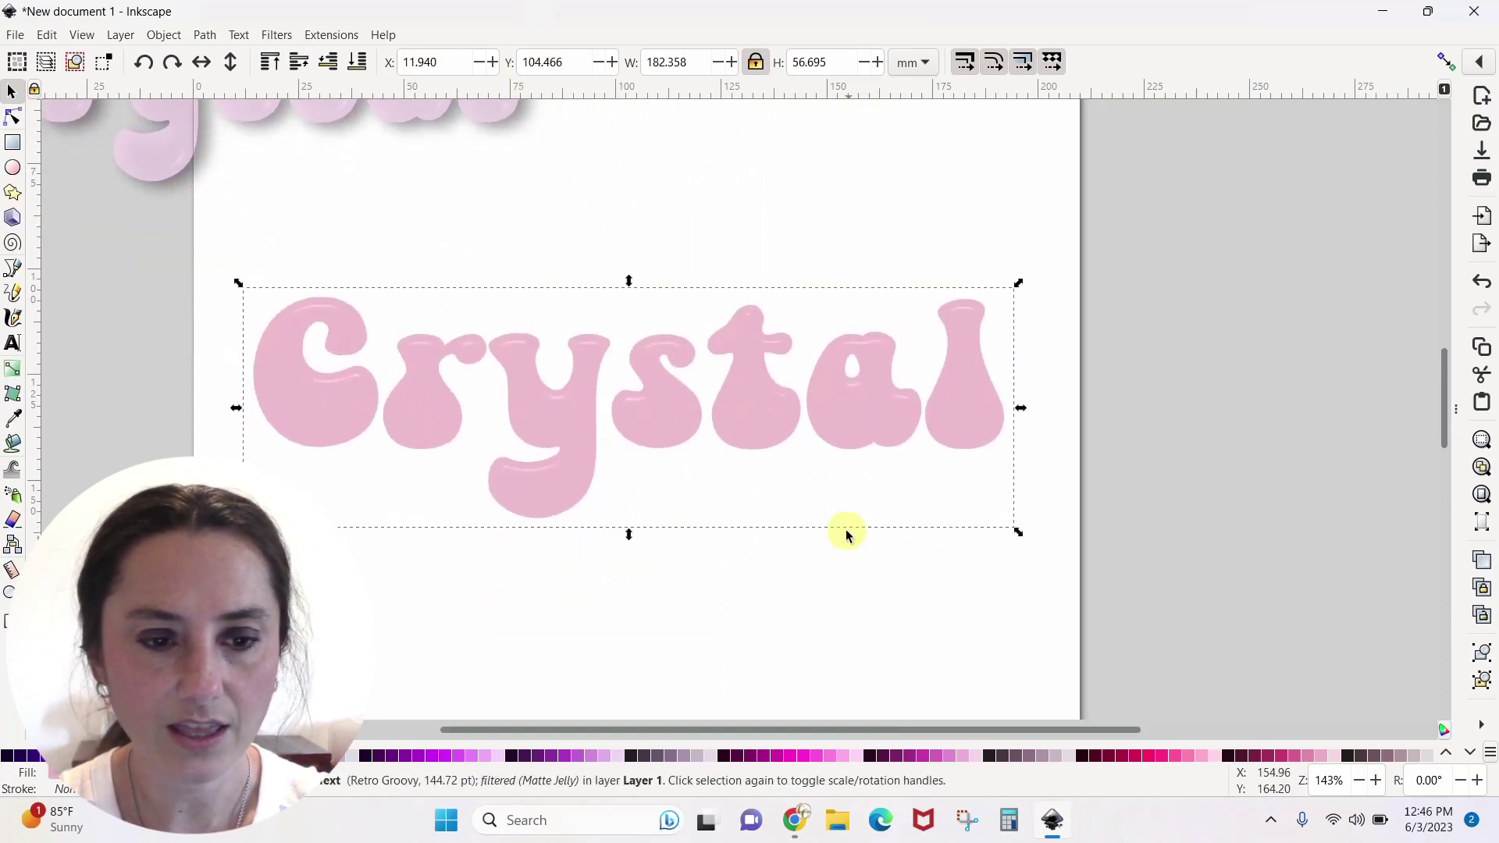
# Open the Drop Shadow filter for the pink Crystal text and turn on its live preview.
pyautogui.click(277, 35)
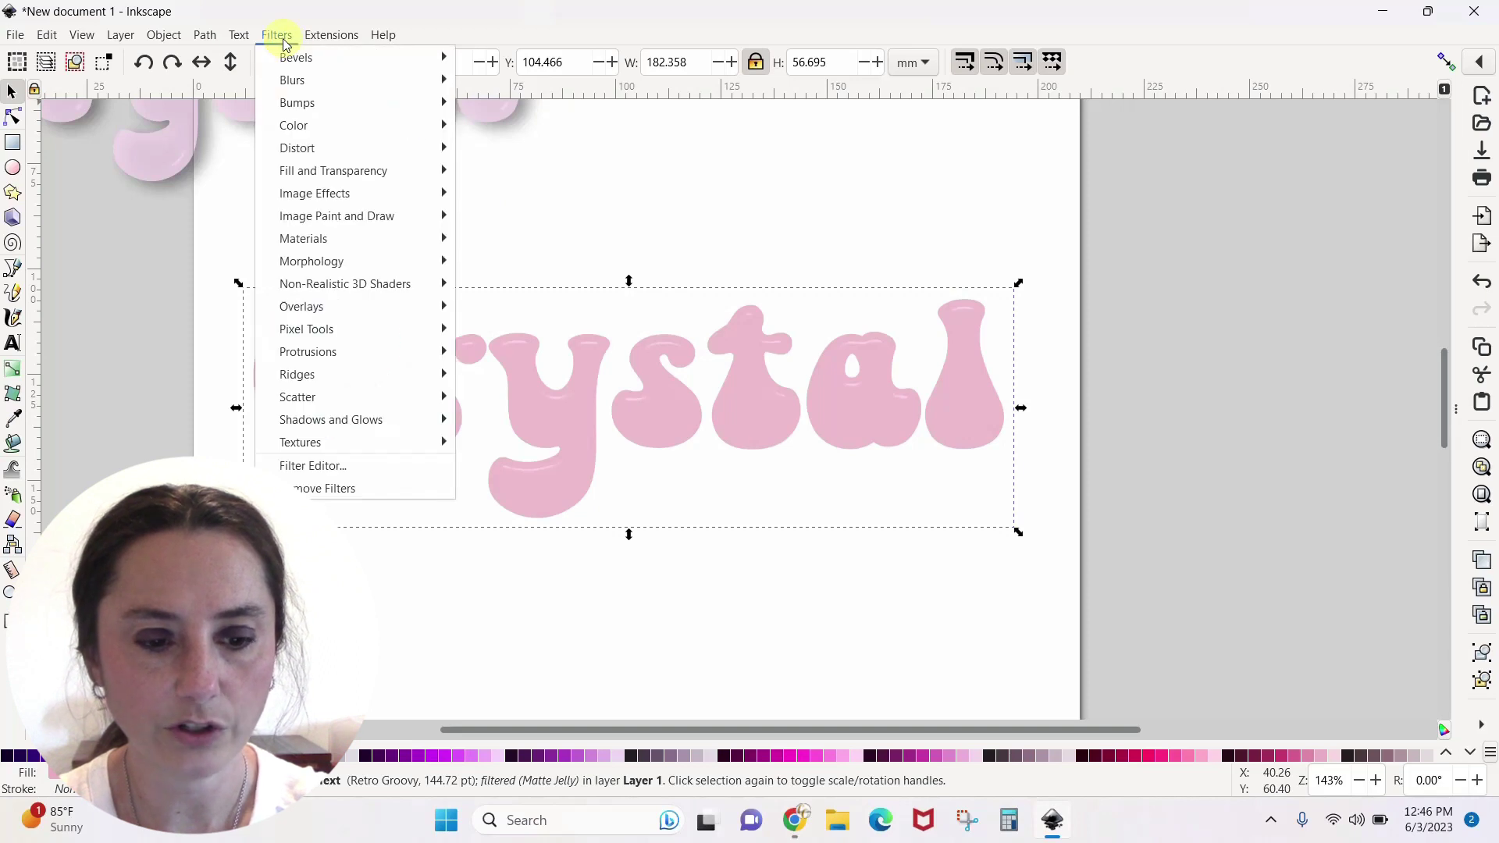
pyautogui.moveTo(329, 421)
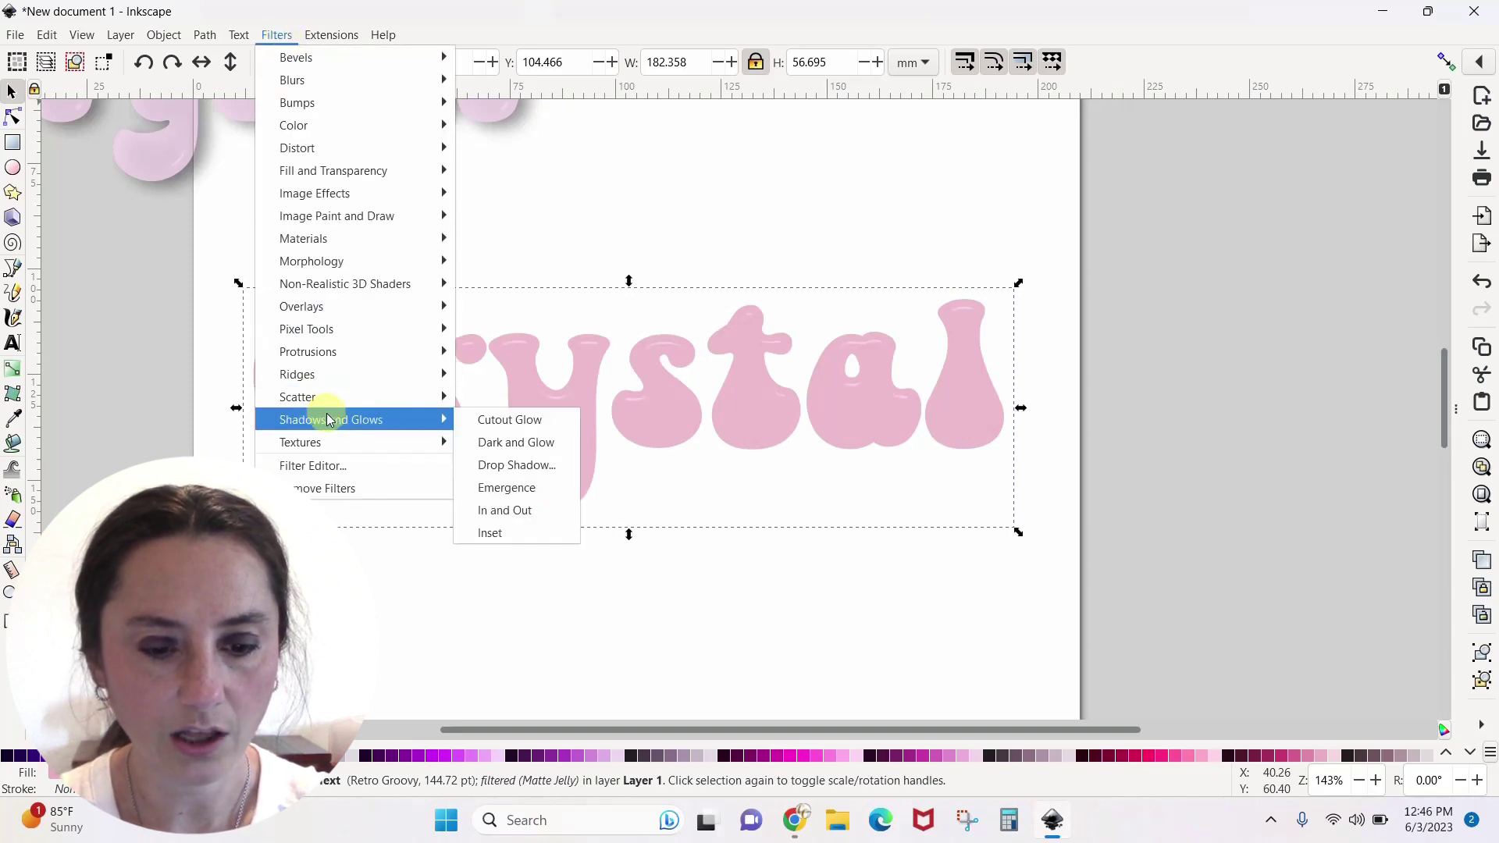
pyautogui.click(496, 466)
pyautogui.moveTo(188, 40); pyautogui.dragTo(1214, 76)
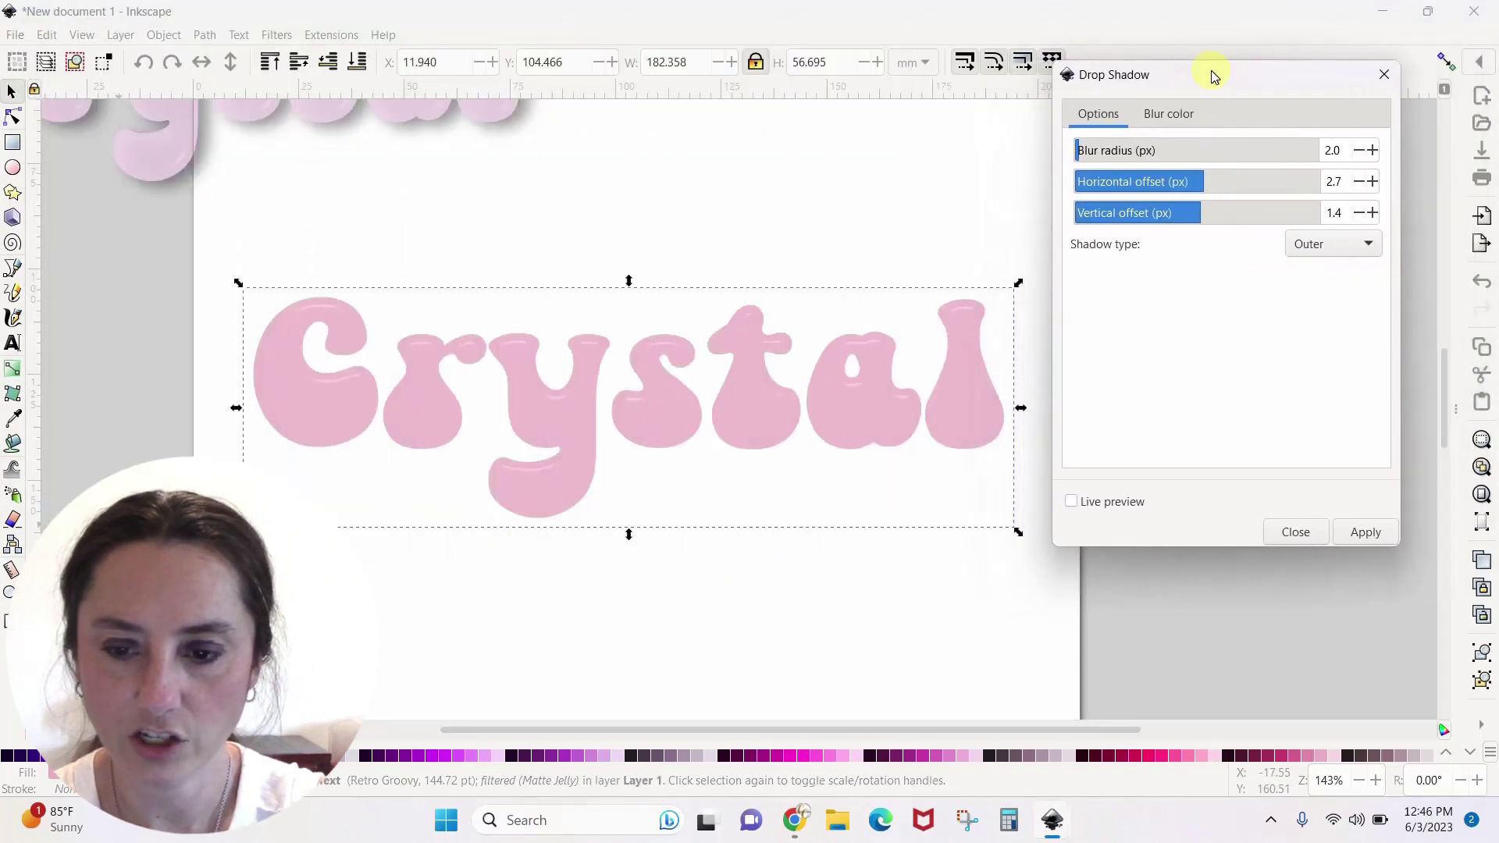
pyautogui.click(1072, 502)
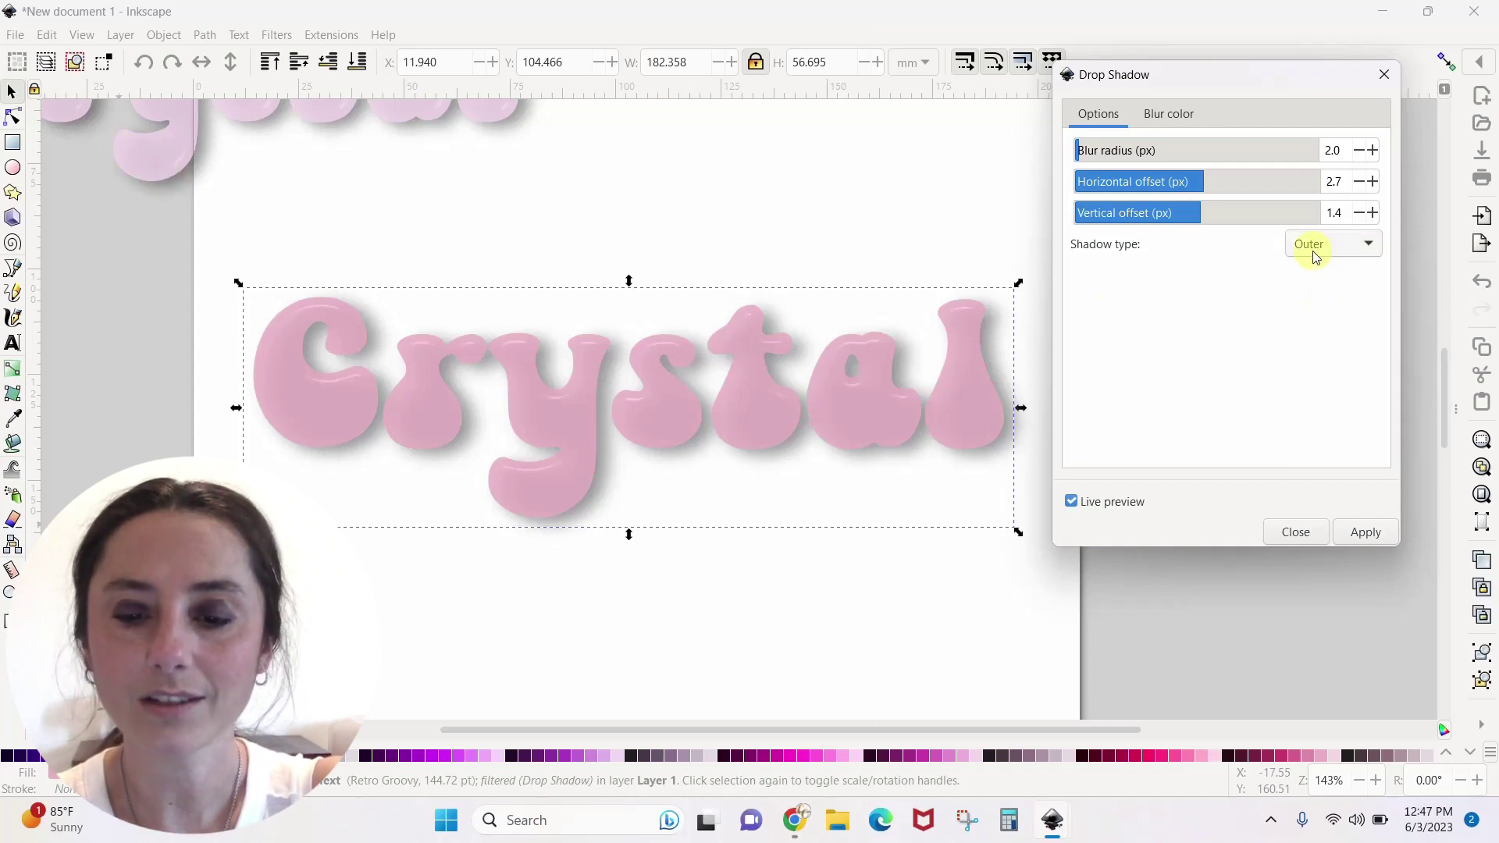
# Try the shadow types Inner, Outer cutout, Inner cutout and Shadow only, and return the shadow type to Outer.
pyautogui.click(1372, 249)
pyautogui.click(1357, 272)
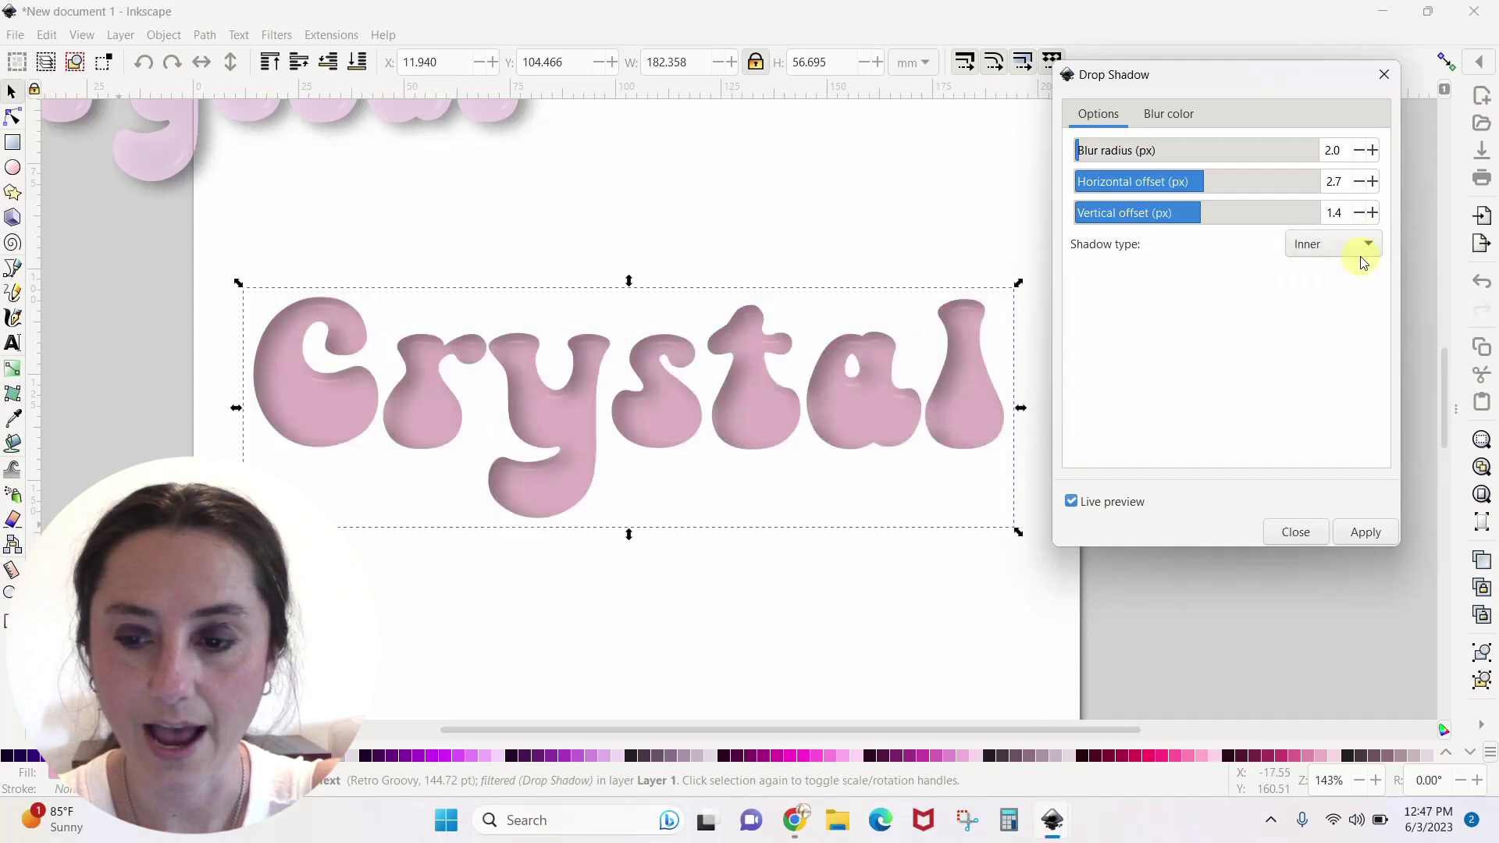
pyautogui.click(1369, 244)
pyautogui.click(1365, 285)
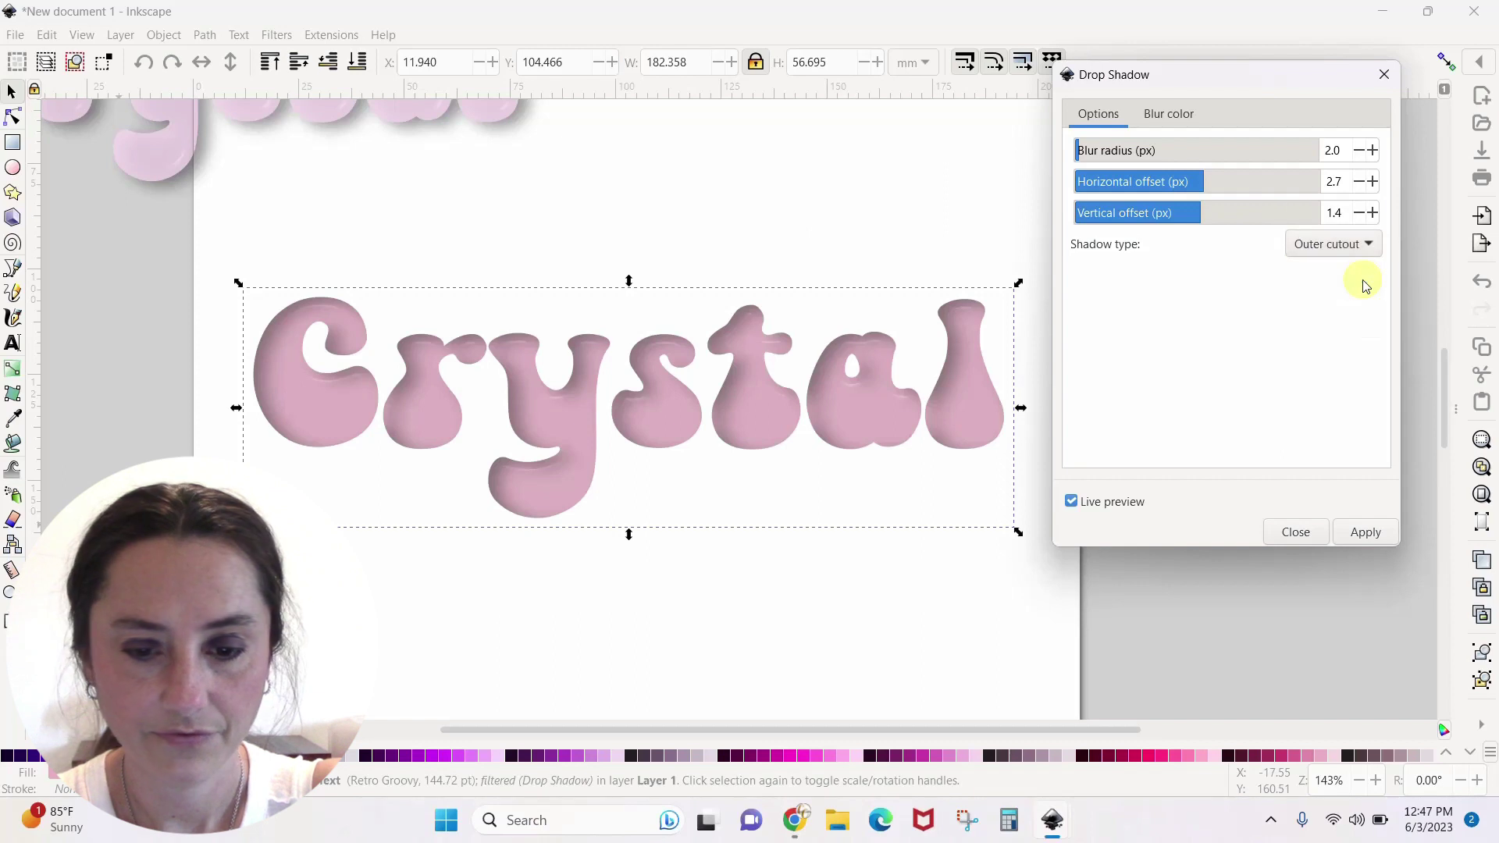
pyautogui.click(1372, 250)
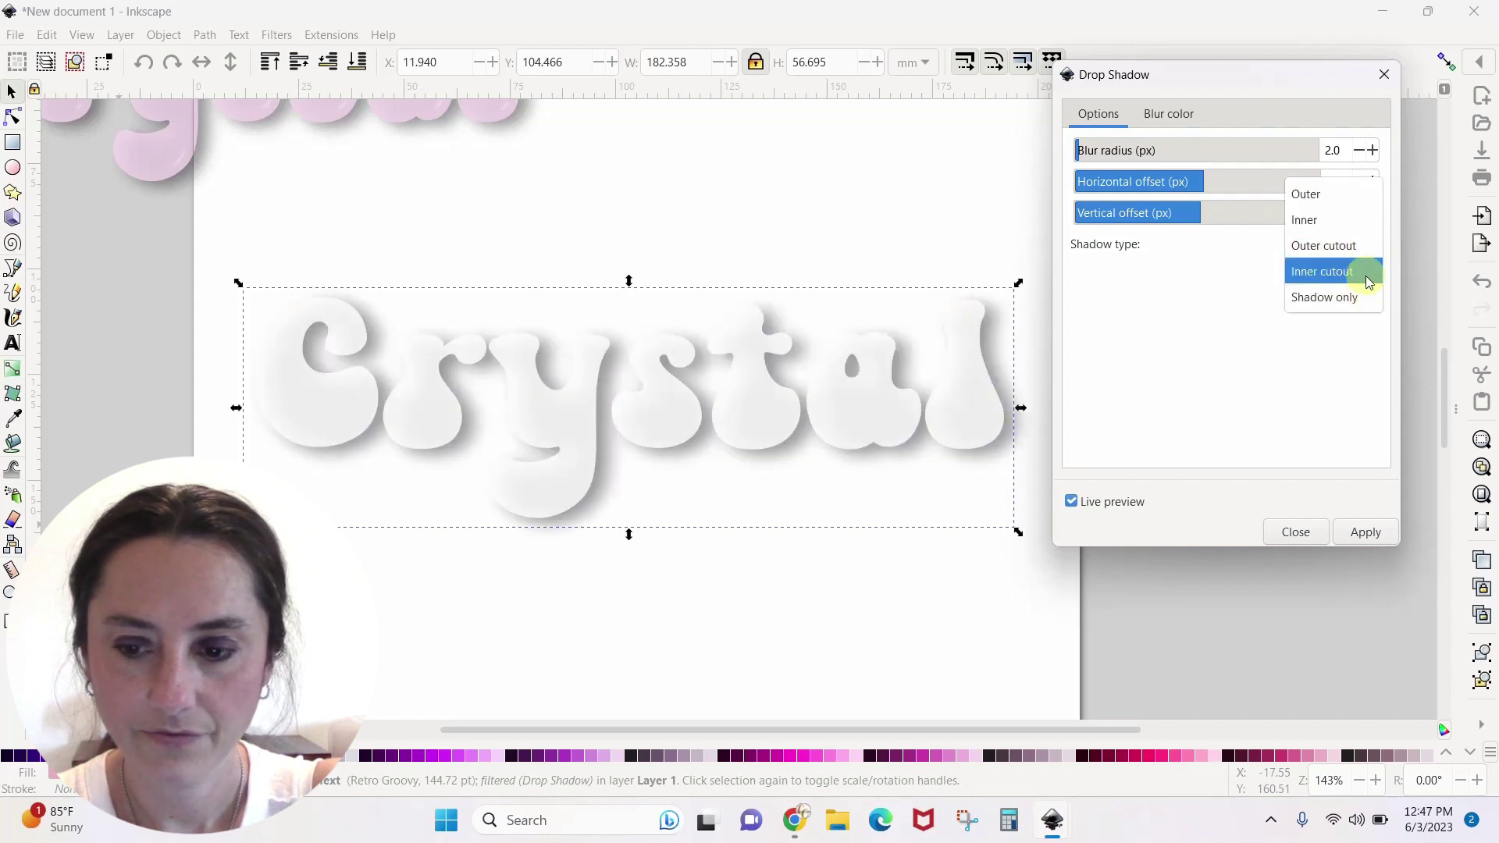
pyautogui.click(1368, 274)
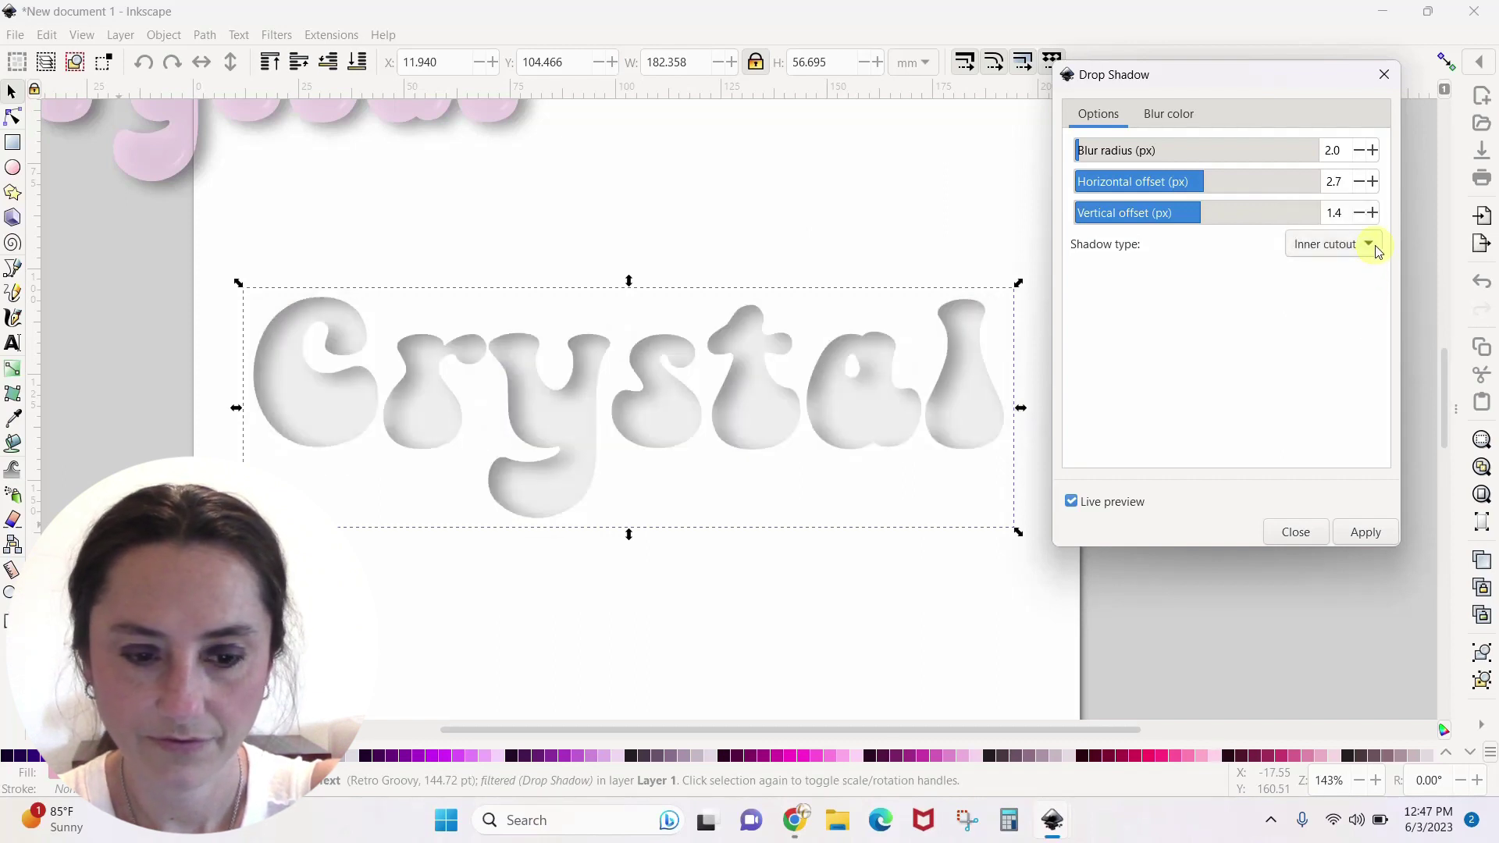
pyautogui.click(1372, 245)
pyautogui.click(1370, 274)
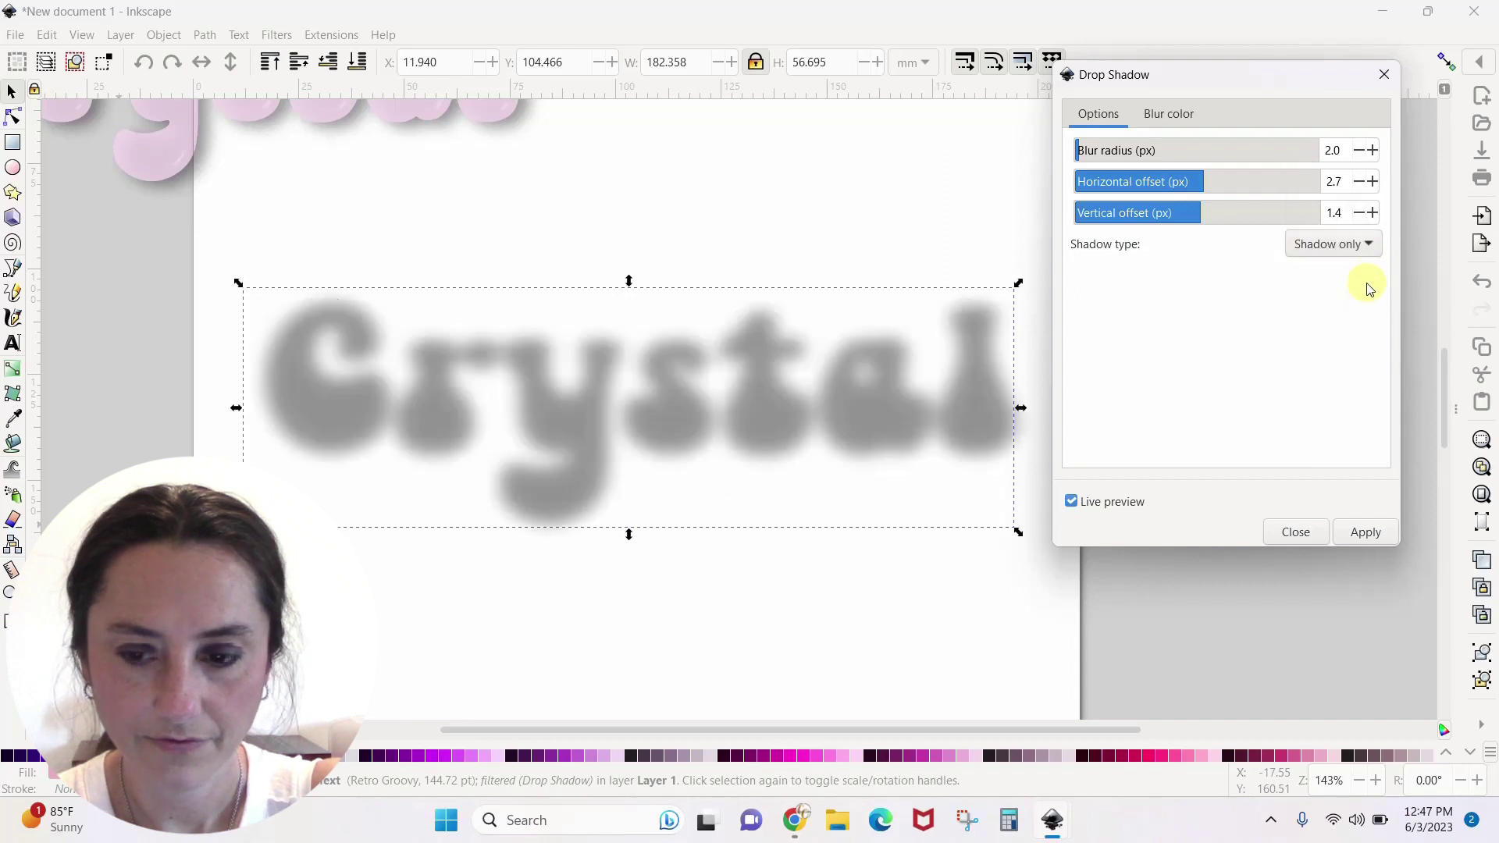
pyautogui.click(1371, 247)
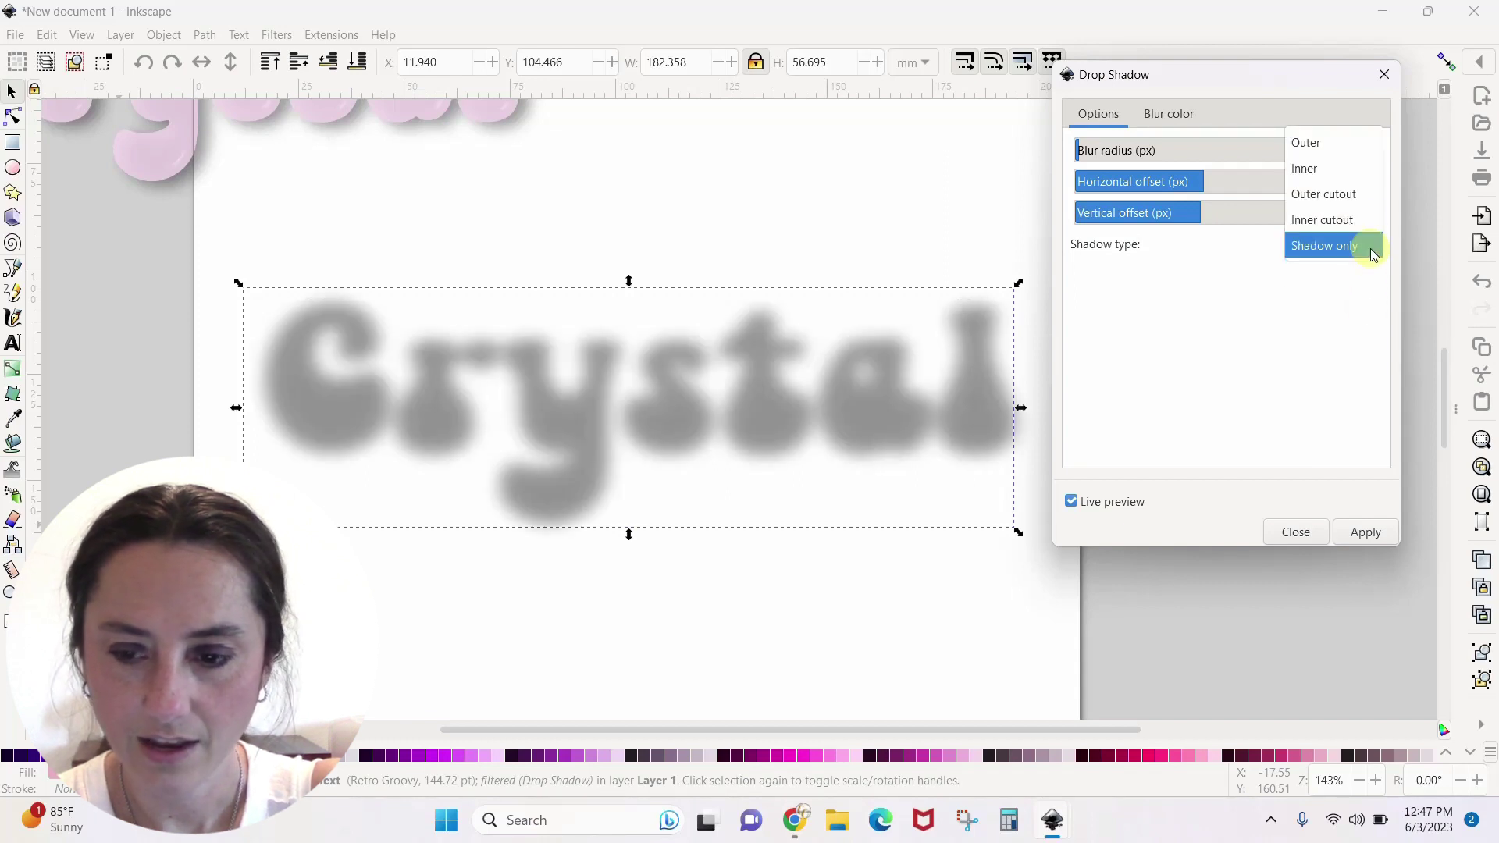
pyautogui.click(1343, 141)
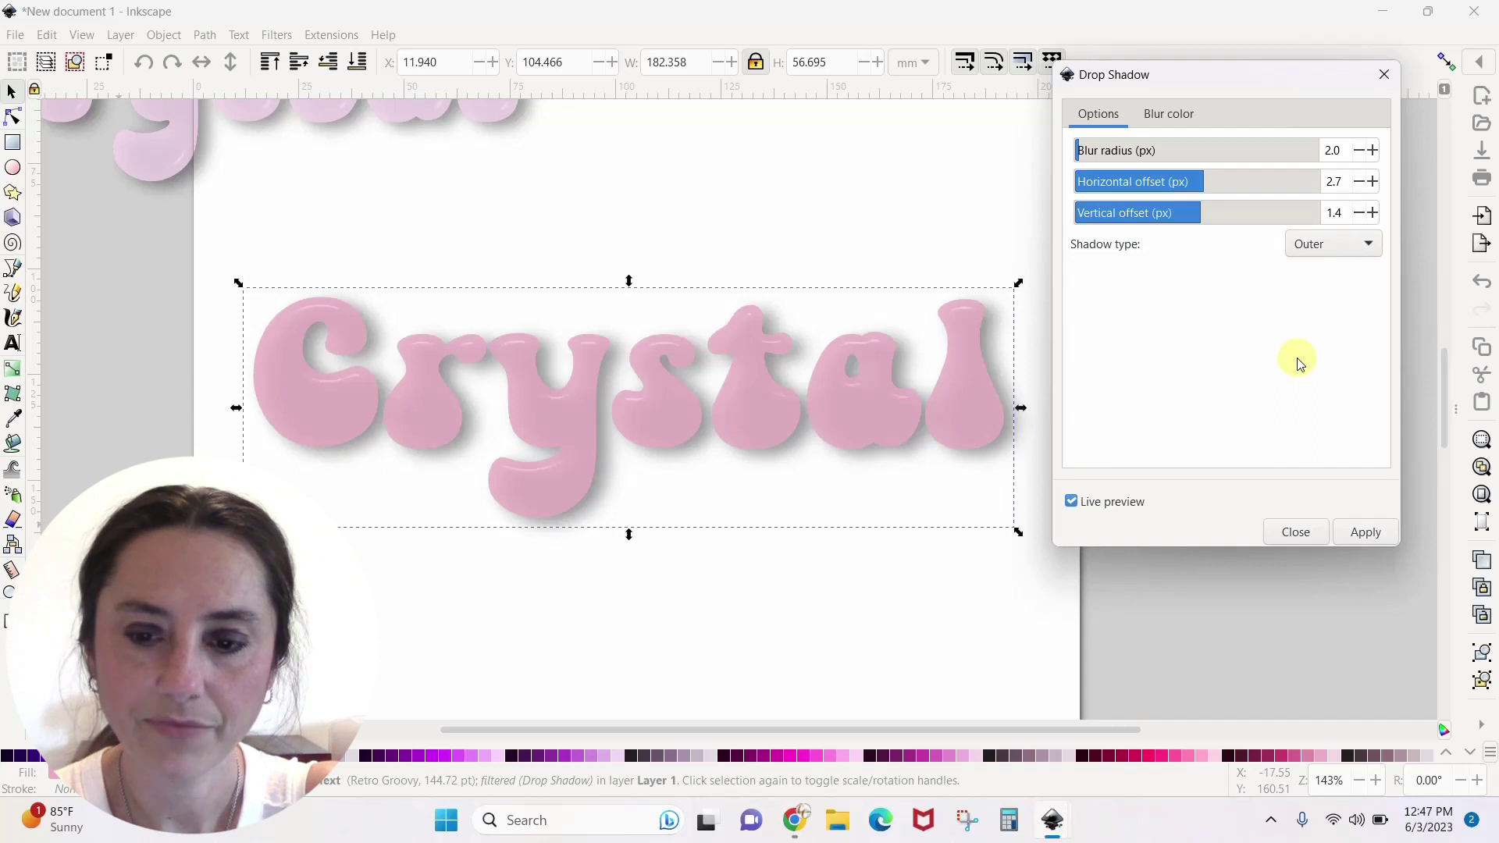
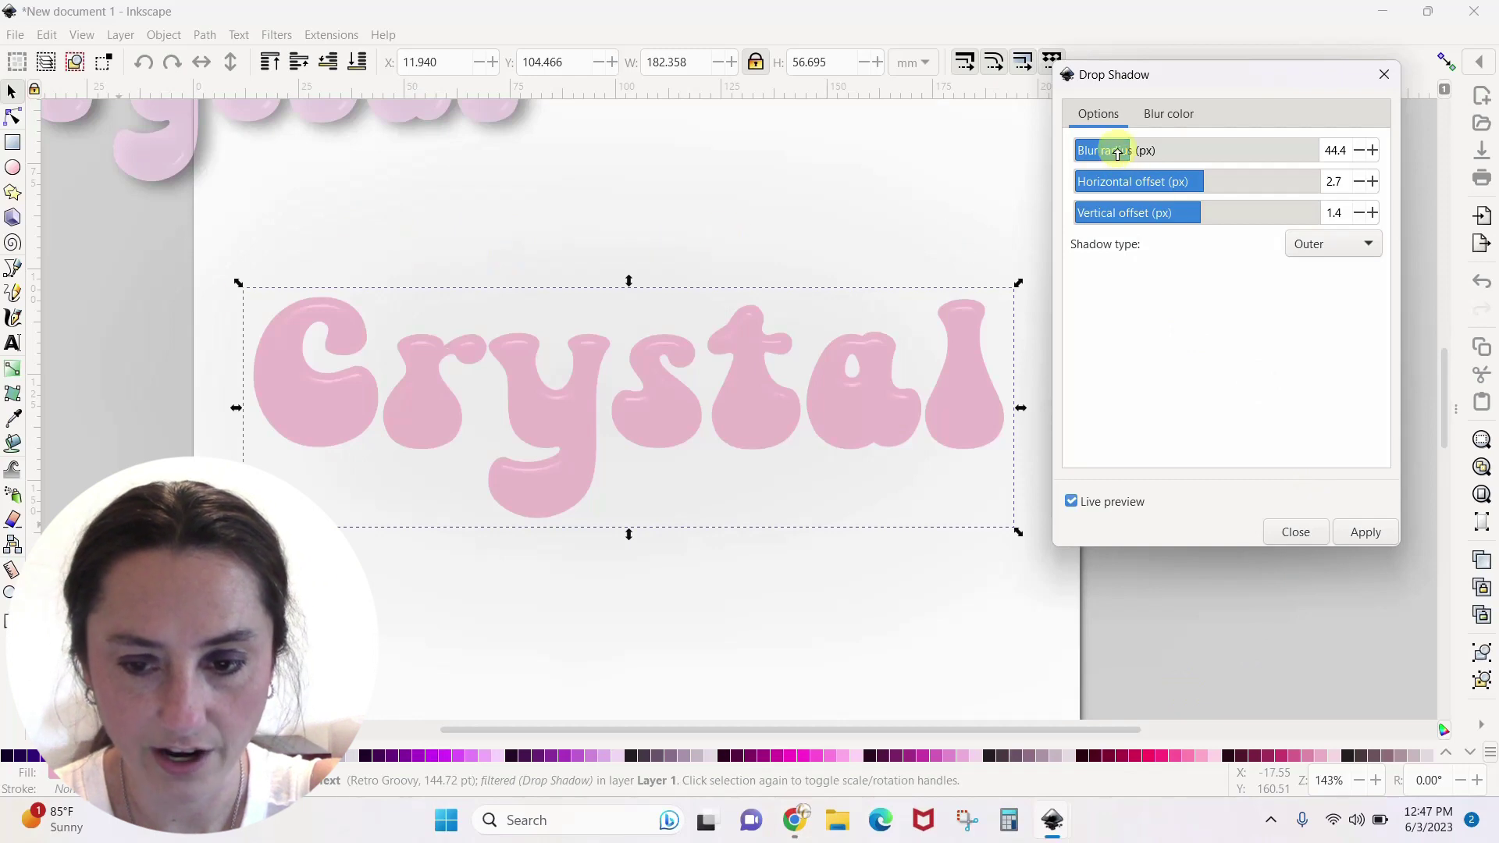
# Set the drop shadow's blur radius to 1.9 px, try horizontal offsets of -27.6 and -2.4 px, and set the horizontal offset to -1.7 px.
pyautogui.moveTo(1126, 152); pyautogui.dragTo(1077, 154)
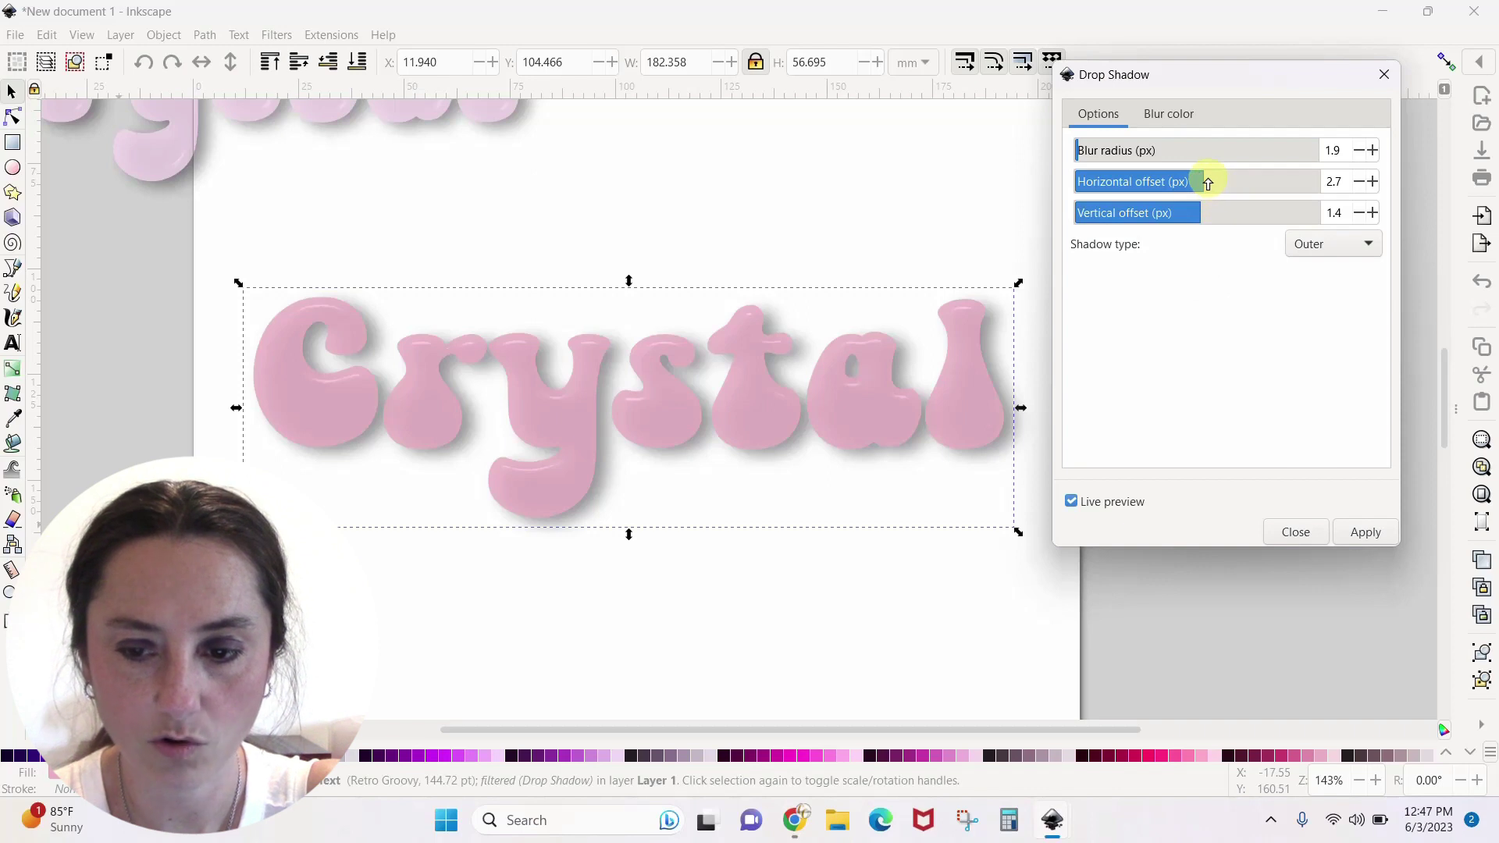
pyautogui.moveTo(1195, 183); pyautogui.dragTo(1129, 185)
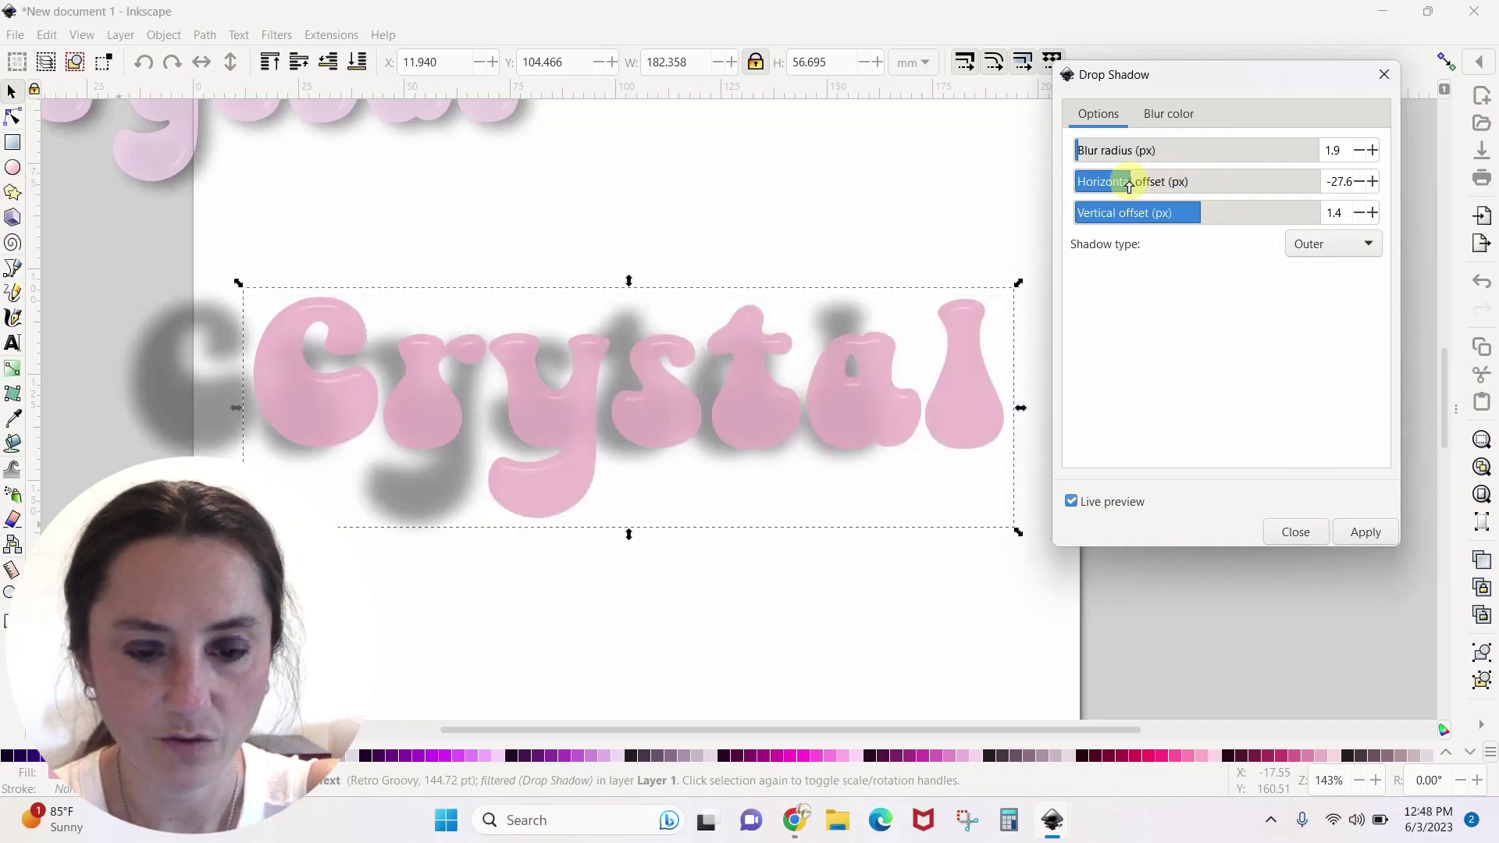
pyautogui.moveTo(1129, 186); pyautogui.dragTo(1191, 185)
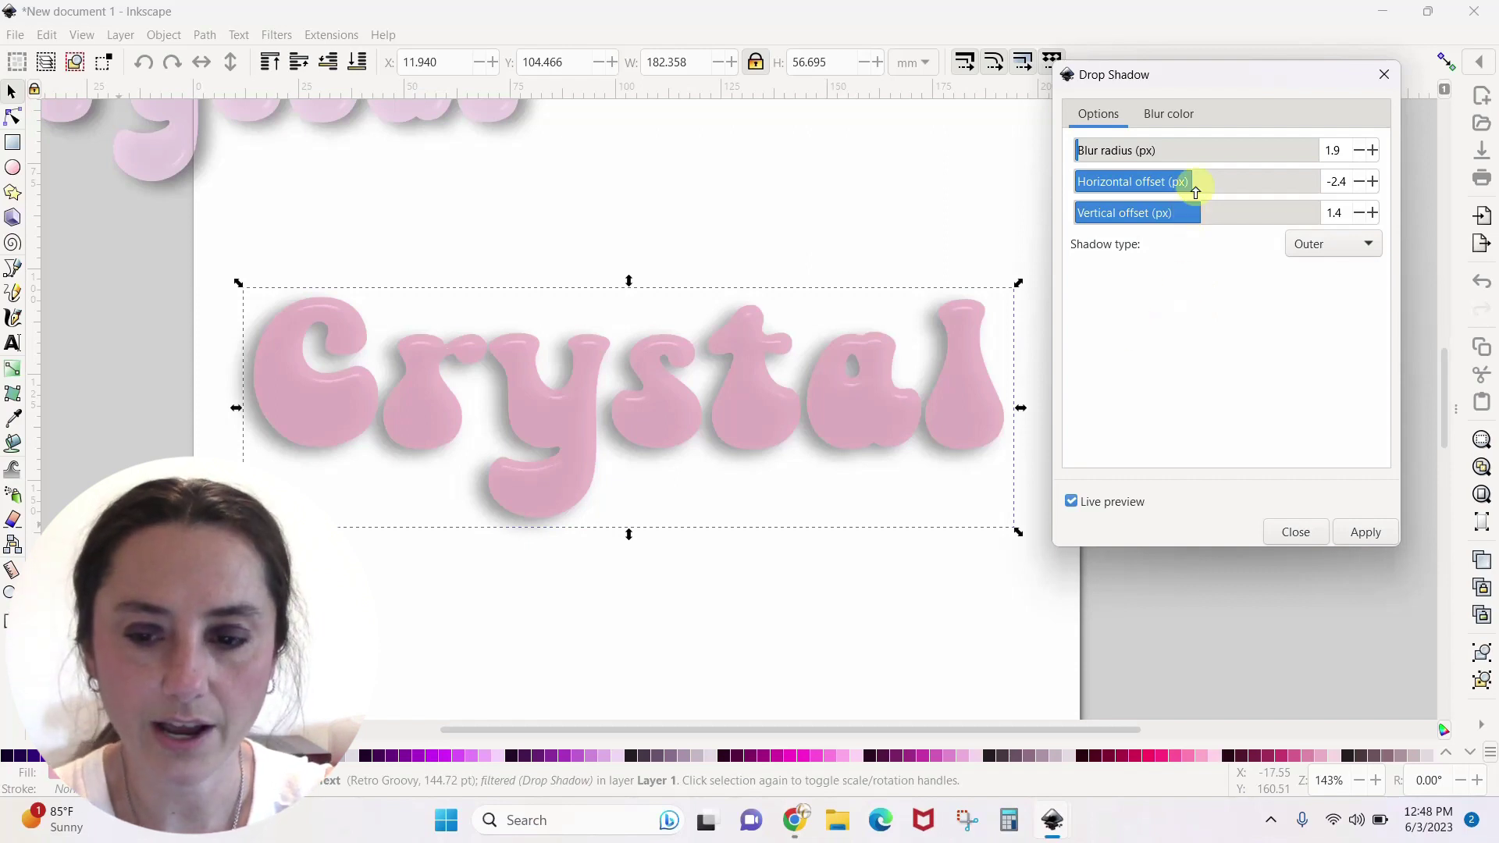
pyautogui.moveTo(1186, 184); pyautogui.dragTo(1193, 182)
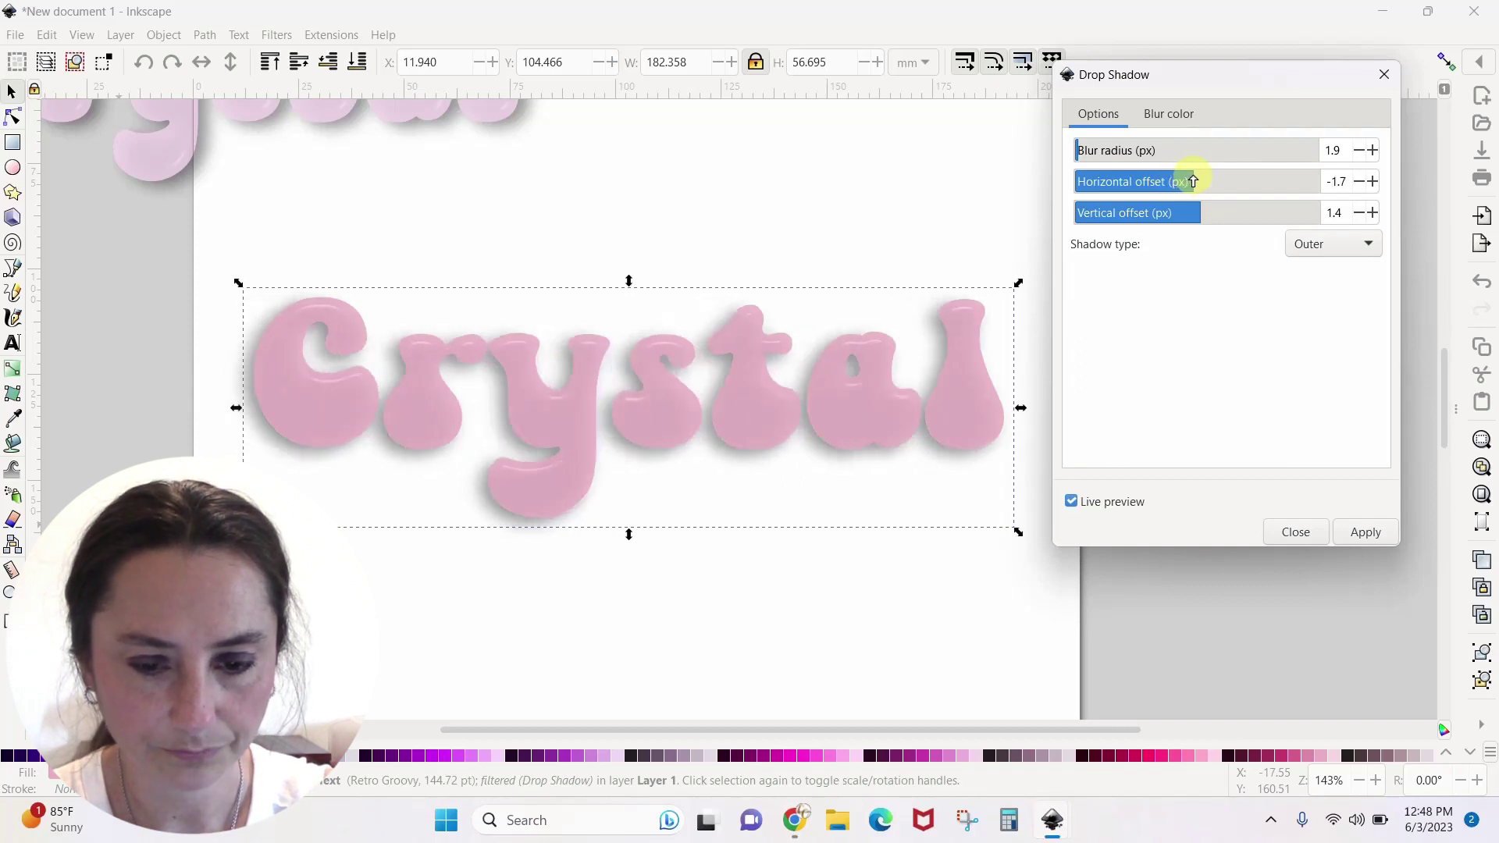
# Set the drop shadow's vertical offset to 1.7 px and apply the shadow to the pink Crystal text.
pyautogui.moveTo(1197, 214)
pyautogui.mouseDown()
pyautogui.moveTo(1101, 211)
pyautogui.moveTo(1265, 207)
pyautogui.moveTo(1188, 208)
pyautogui.moveTo(1202, 206)
pyautogui.mouseUp()
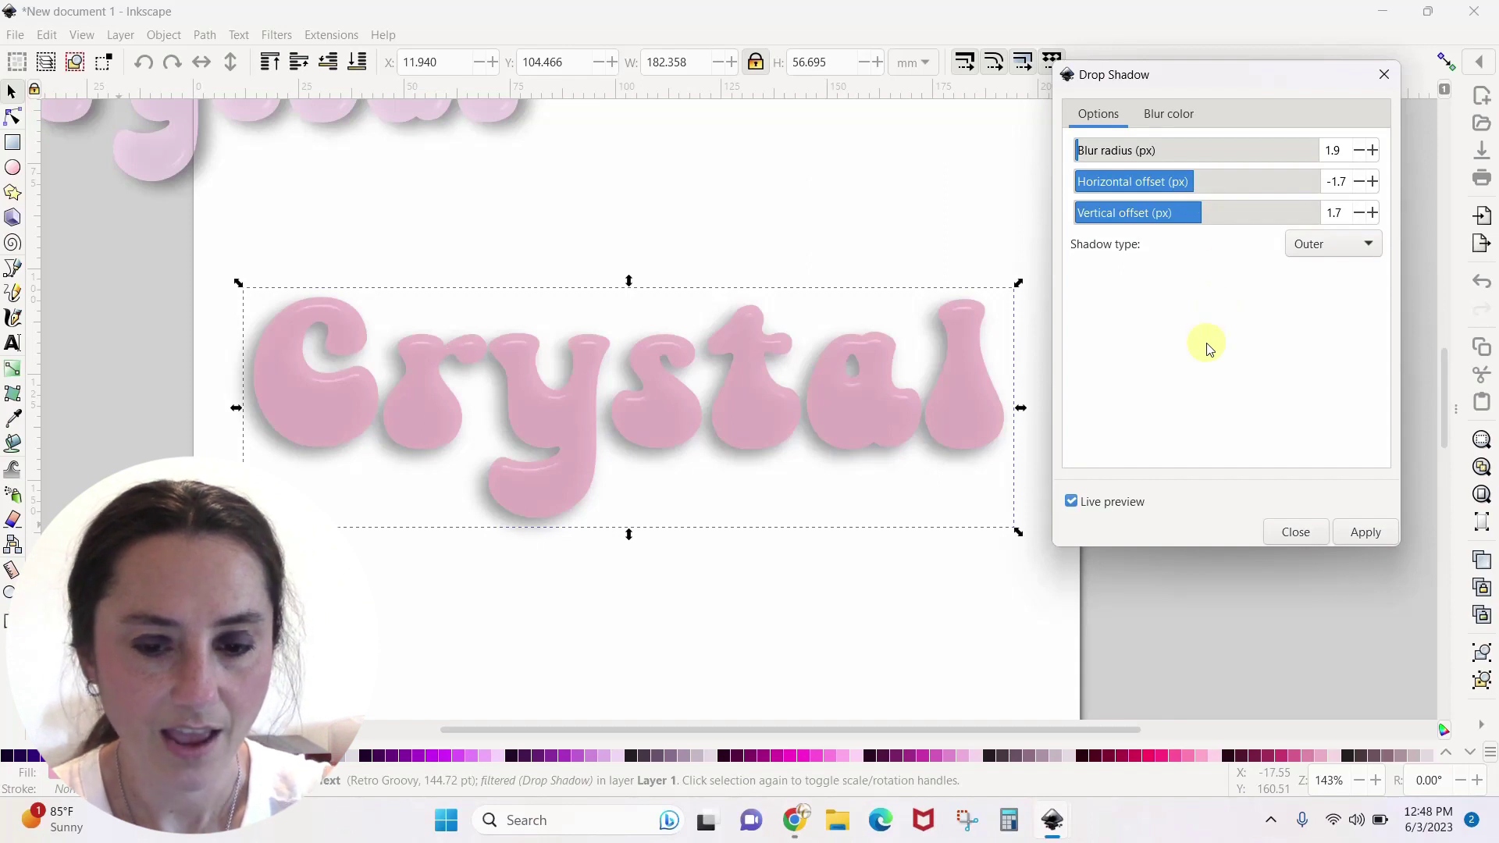
pyautogui.click(1379, 537)
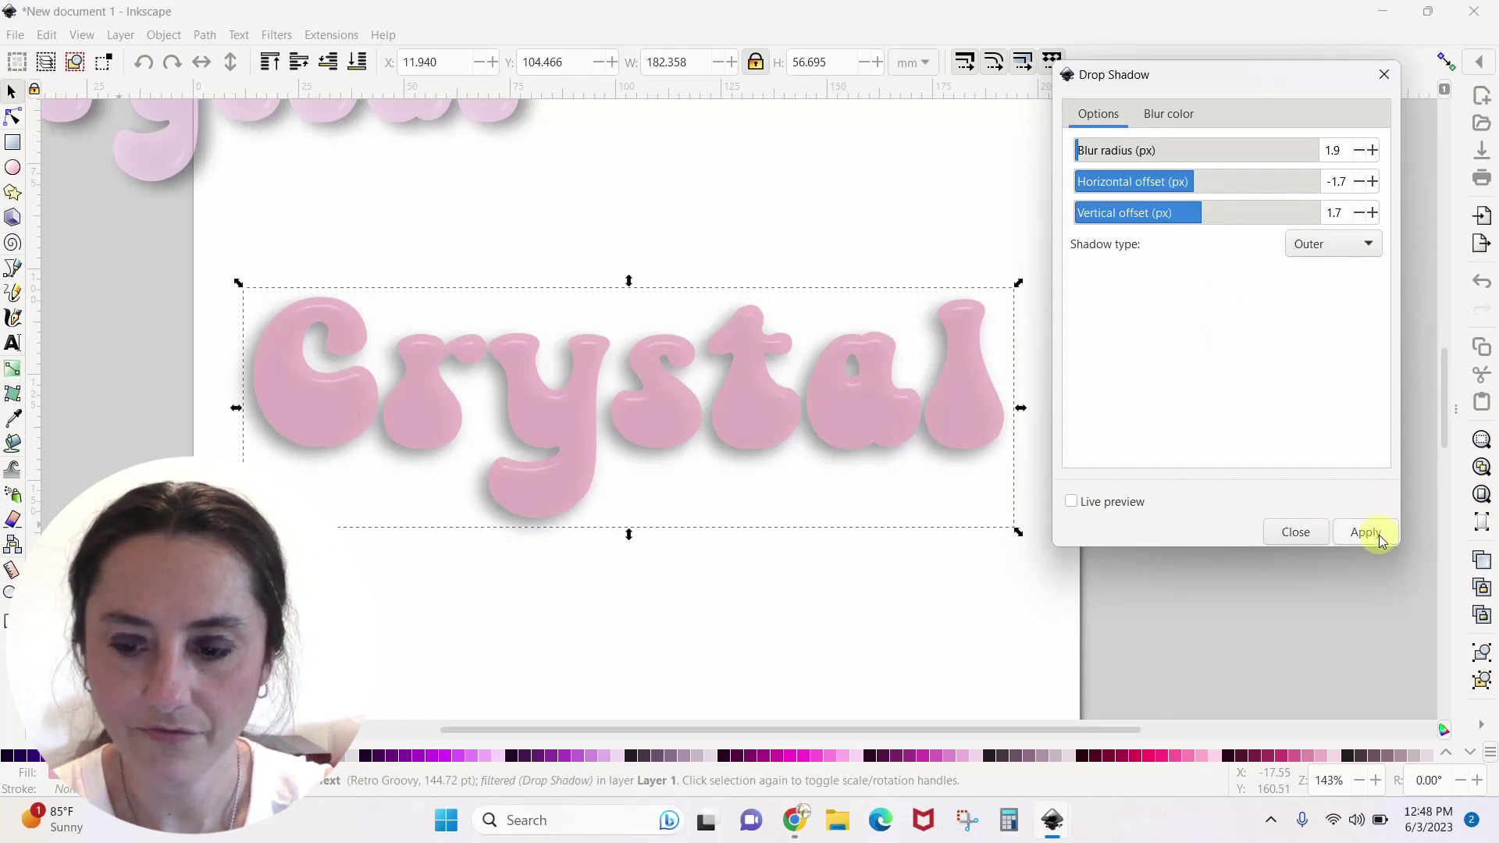
pyautogui.click(1385, 75)
pyautogui.click(842, 672)
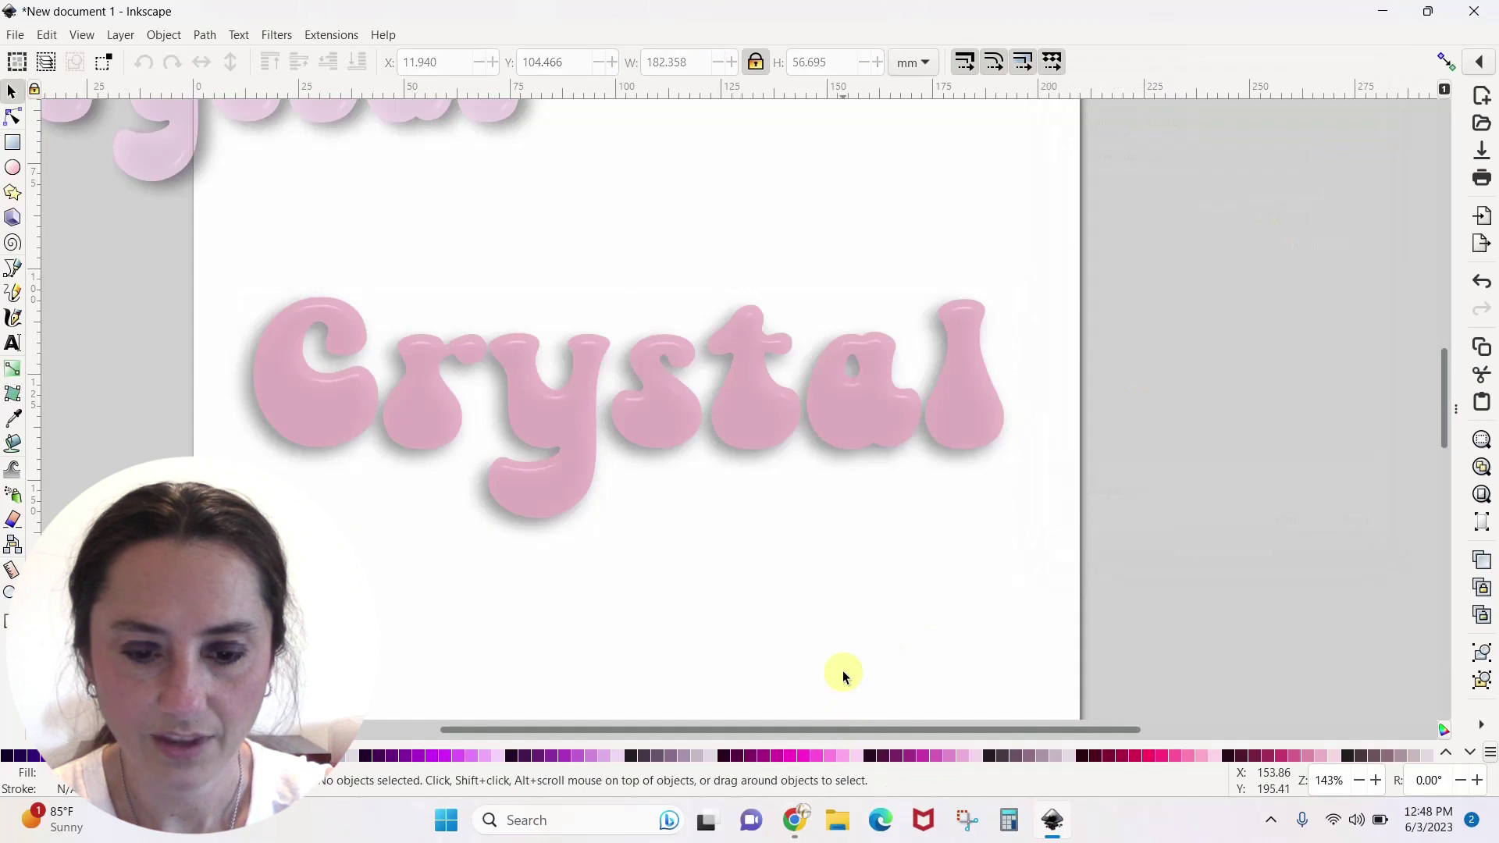
# Arrange the two Crystal letterings on the page with the lilac one above and the larger pink one below.
pyautogui.moveTo(825, 415); pyautogui.dragTo(823, 553)
pyautogui.moveTo(533, 129); pyautogui.dragTo(925, 295)
pyautogui.click(935, 564)
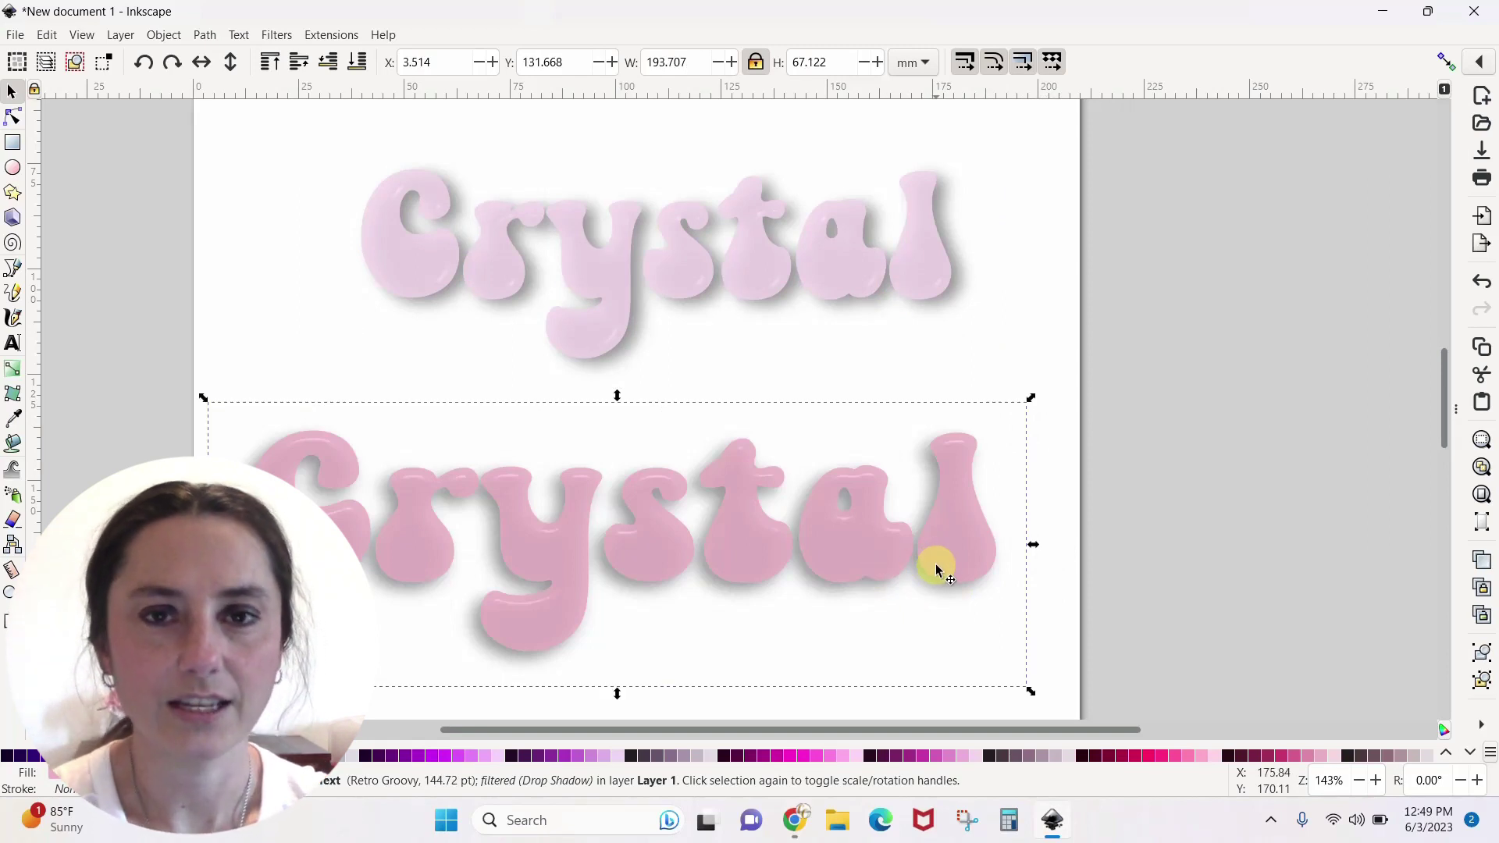
pyautogui.moveTo(757, 555)
pyautogui.mouseDown()
pyautogui.moveTo(761, 534)
pyautogui.moveTo(739, 548)
pyautogui.mouseUp()
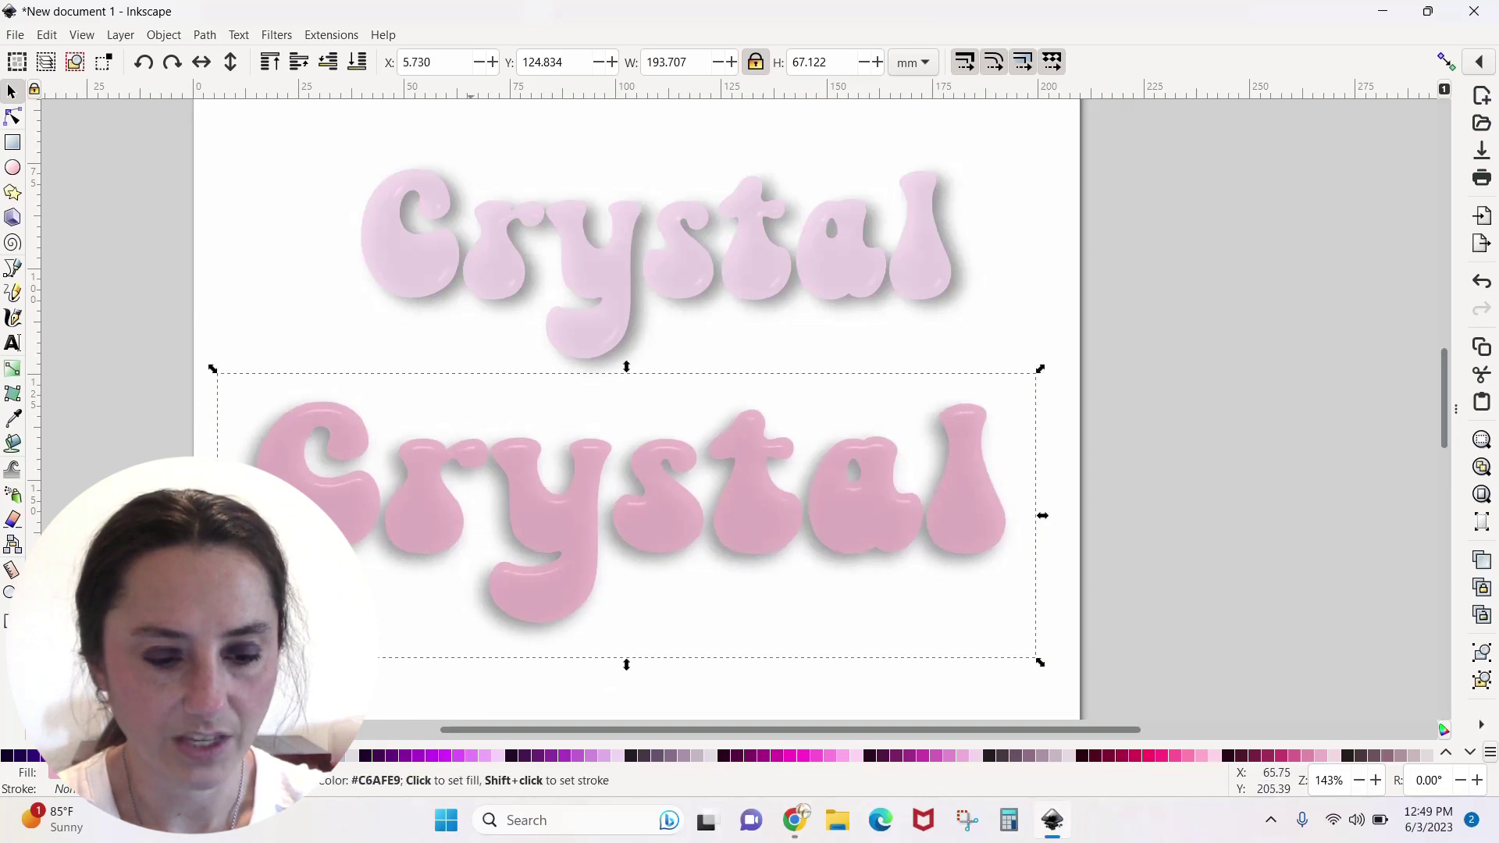
# Try a #AA87DE fill on the lower Crystal text and recolor it to #FF0066.
pyautogui.click(320, 755)
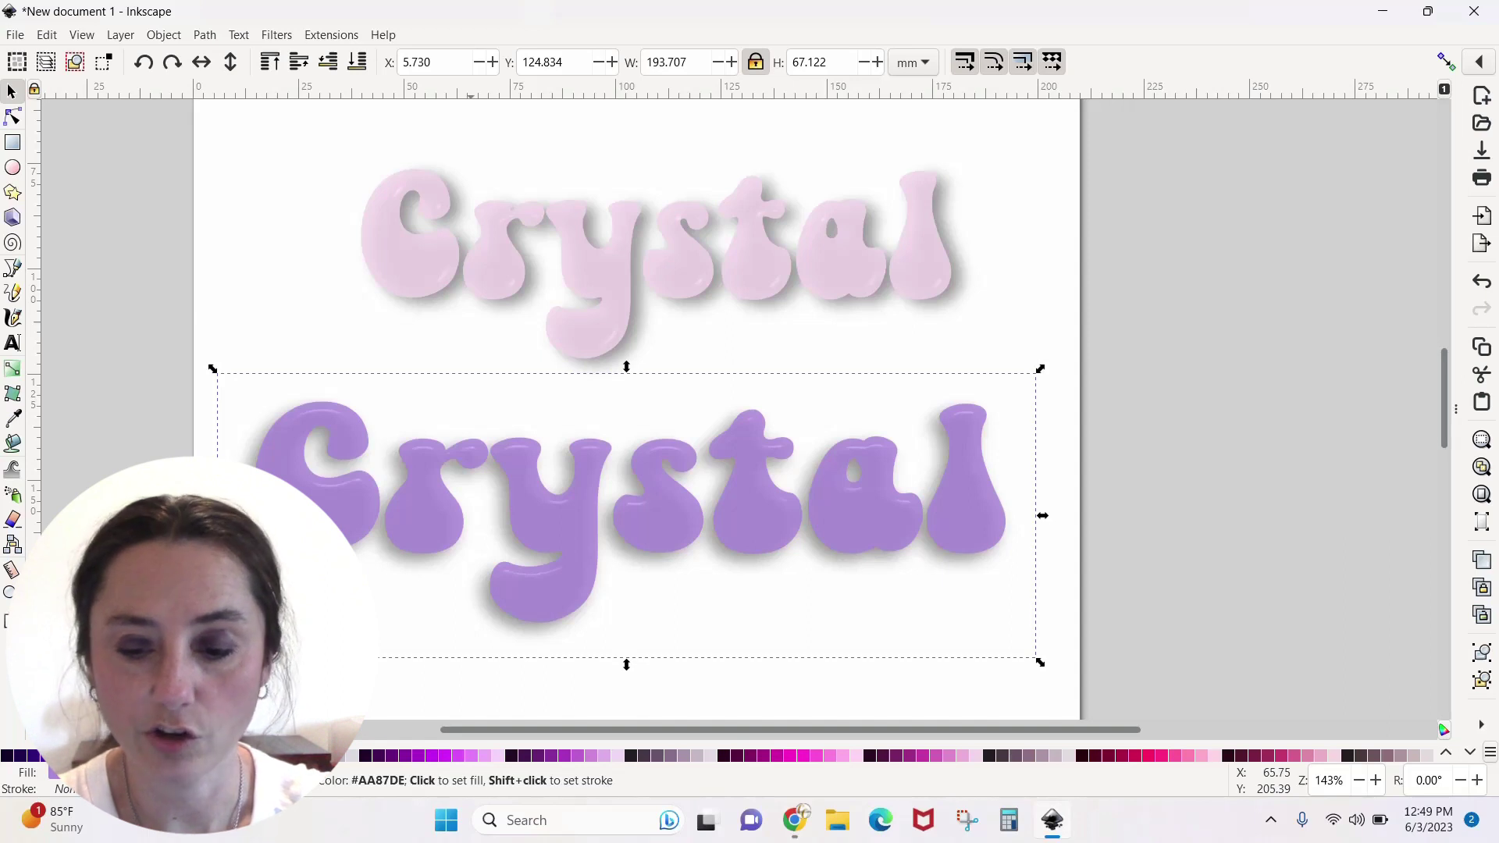
pyautogui.click(1149, 758)
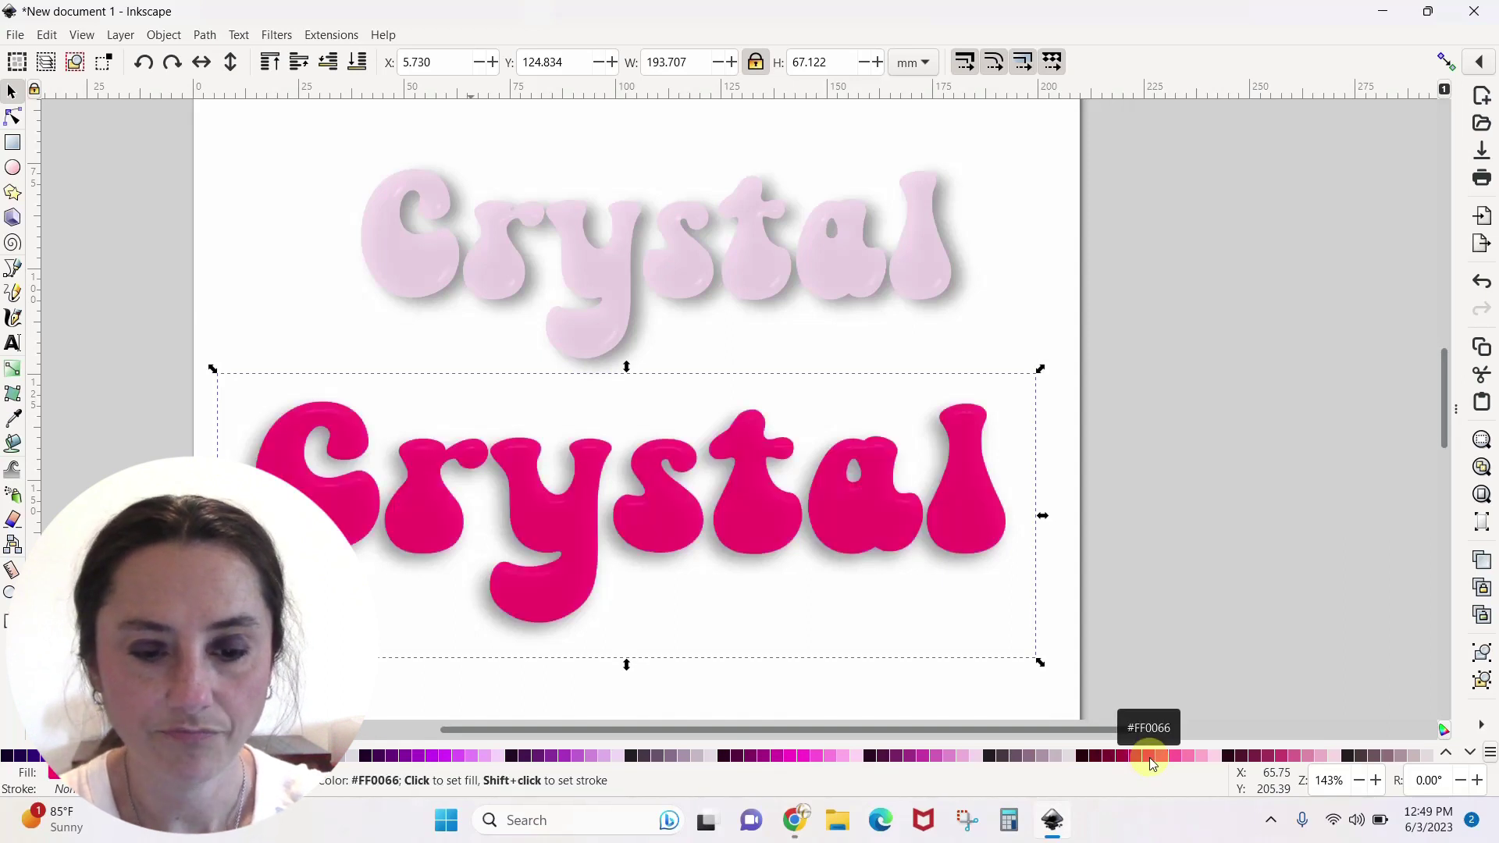